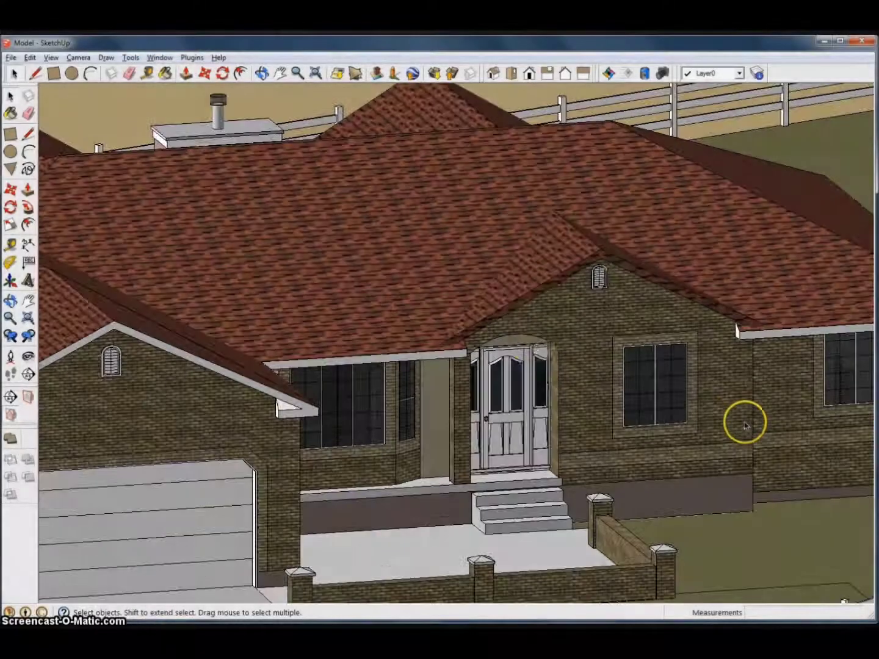
- Open the Materials window, place it beside the house's roof and enlarge it vertically
{"action": "left_click", "coordinate": [159, 57]}
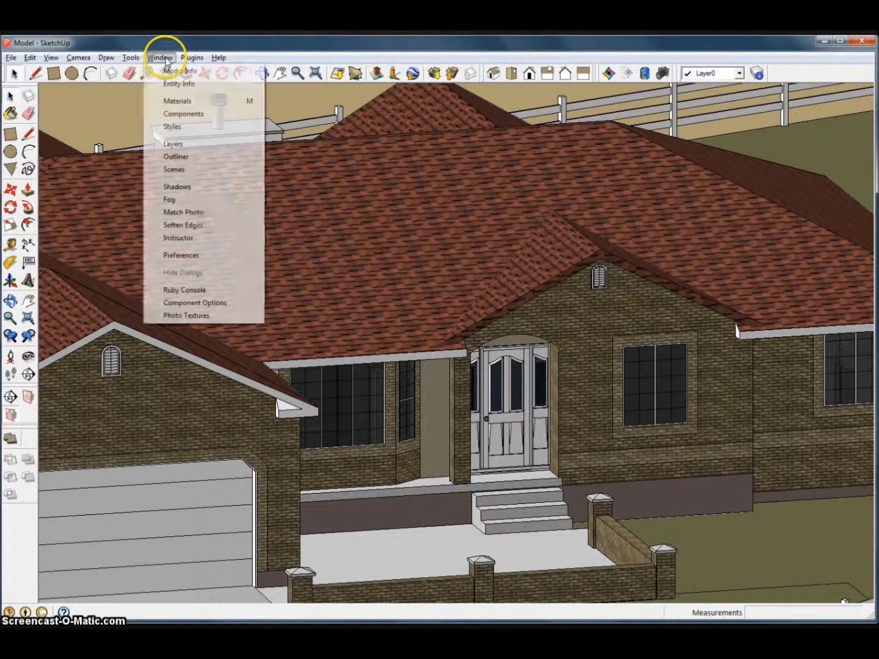
{"action": "left_click", "coordinate": [178, 101]}
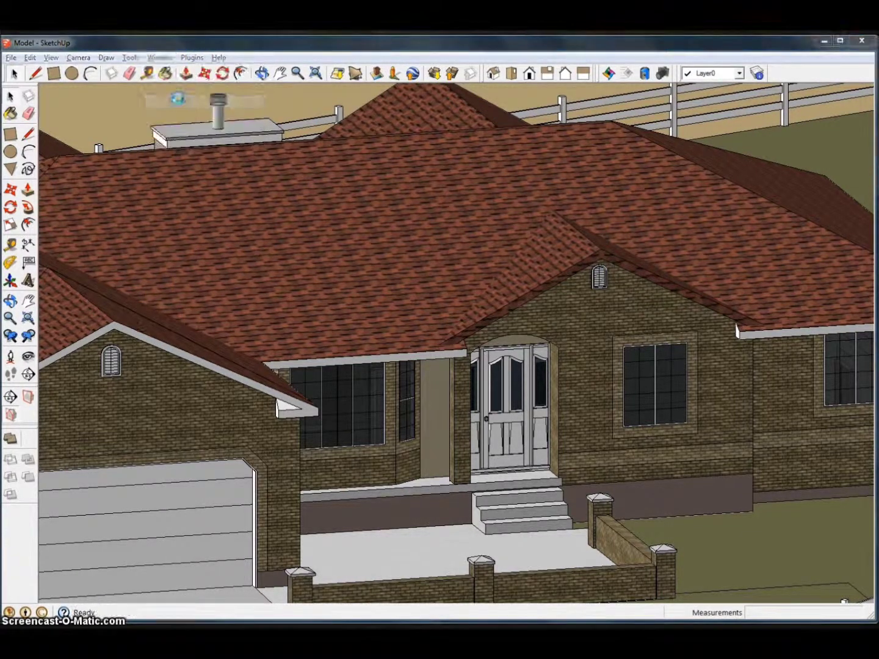
{"action": "left_click_drag", "start_coordinate": [808, 35], "coordinate": [818, 50]}
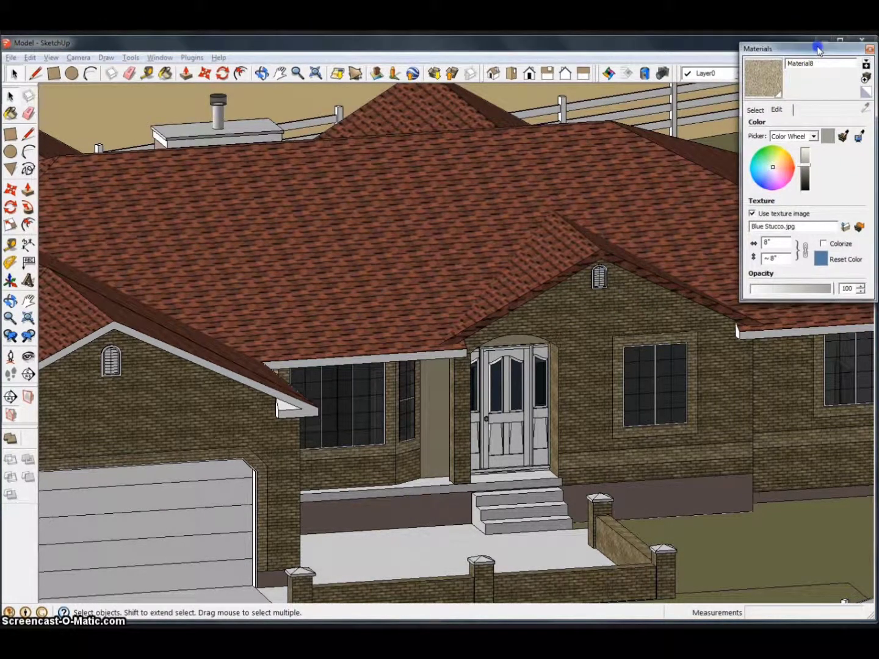
{"action": "left_click_drag", "start_coordinate": [864, 299], "coordinate": [870, 486]}
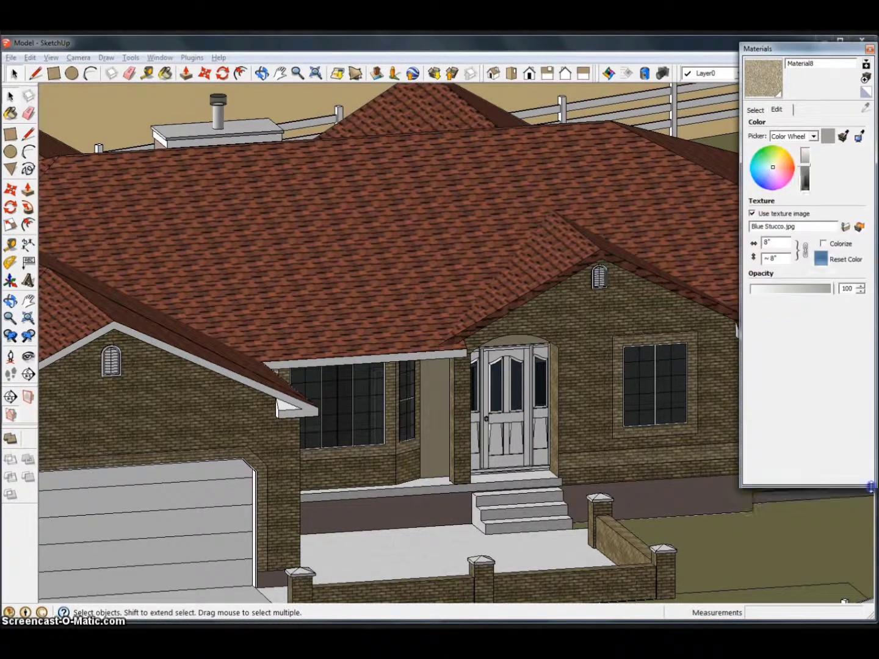
- Switch the material browser from the in-model materials to the Stone collection
{"action": "left_click", "coordinate": [754, 110]}
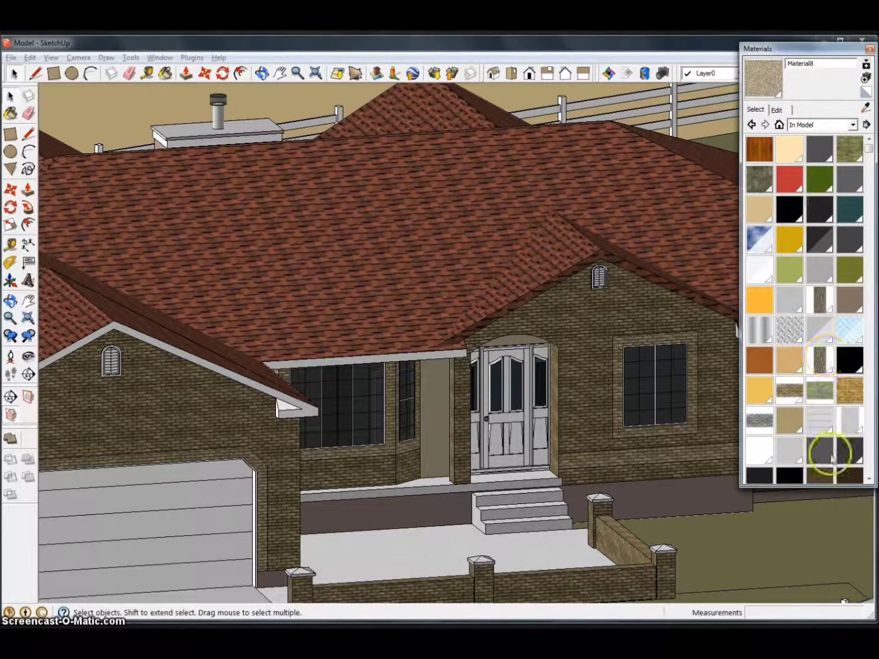
{"action": "left_click", "coordinate": [820, 126]}
{"action": "left_click", "coordinate": [820, 147]}
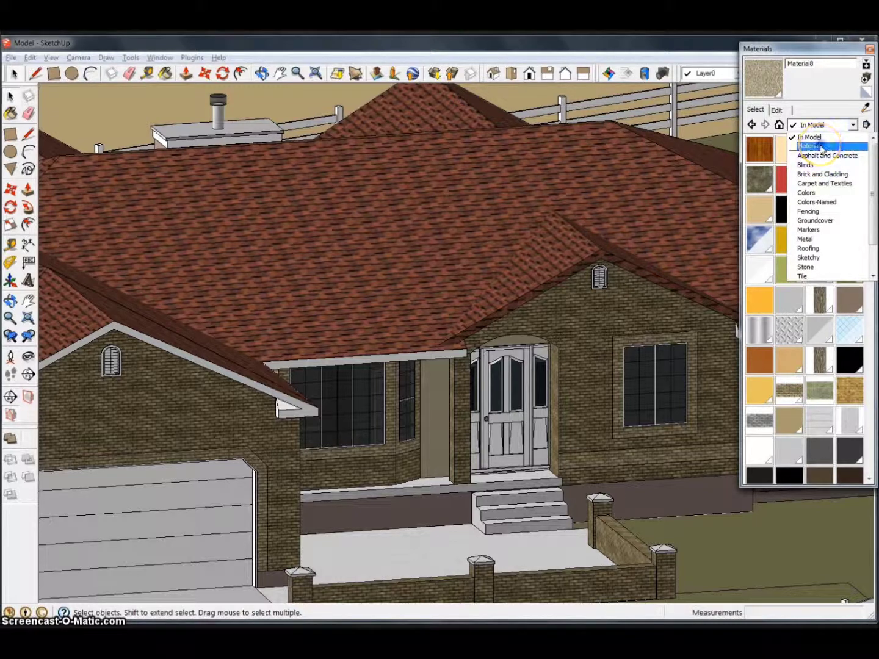
{"action": "left_click", "coordinate": [841, 124]}
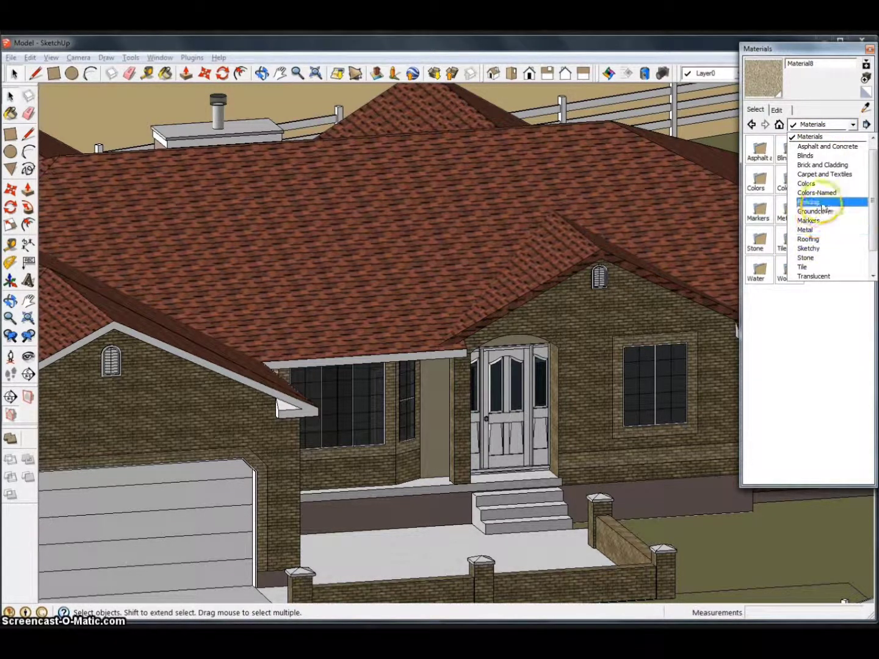
{"action": "left_click_drag", "start_coordinate": [872, 183], "coordinate": [873, 224]}
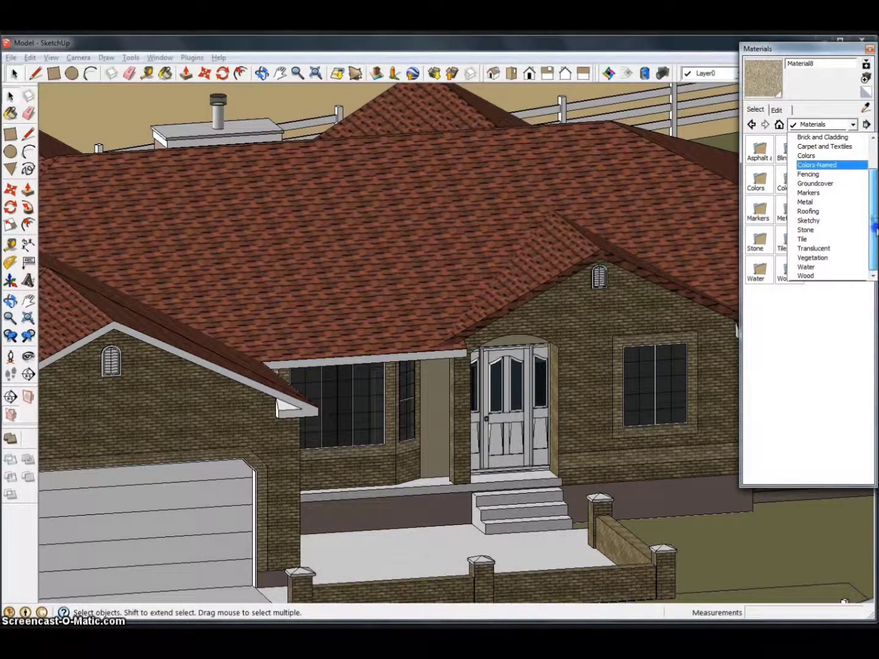
{"action": "left_click_drag", "start_coordinate": [821, 238], "coordinate": [818, 236]}
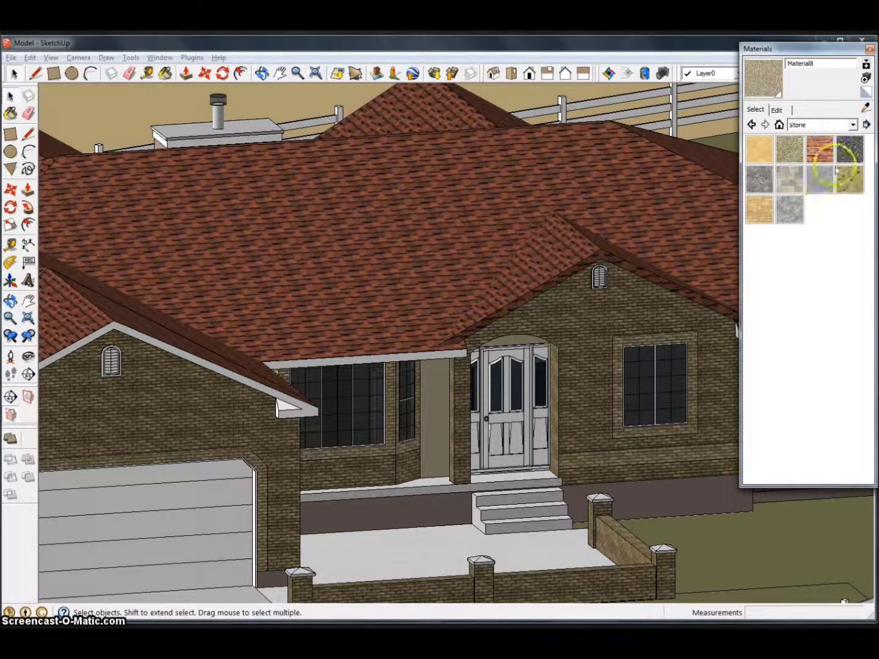
- Paint the gable wall around the front door and window with the Stone_Flagstone_Ashlar material
{"action": "left_click", "coordinate": [823, 152]}
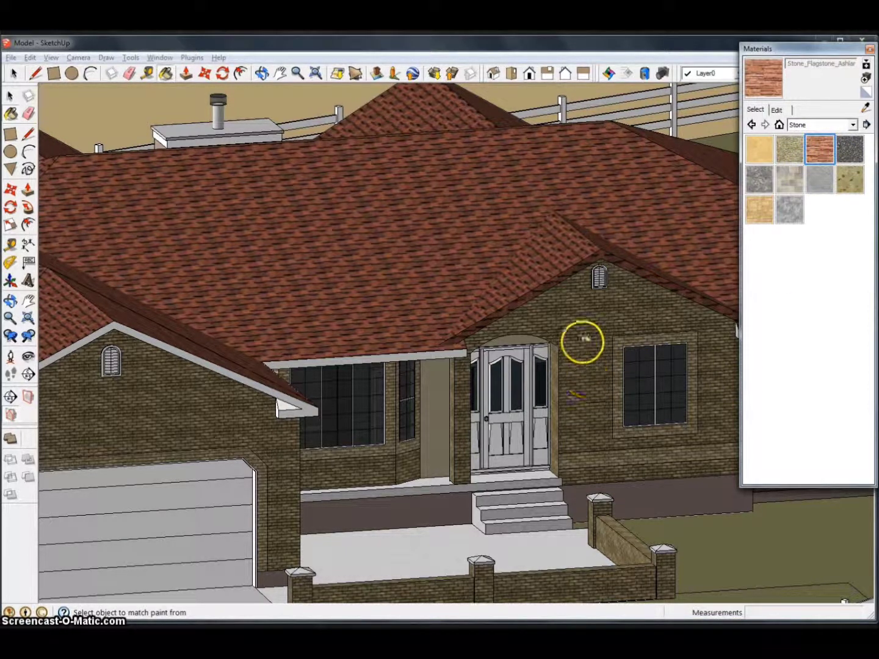
{"action": "left_click", "coordinate": [583, 342]}
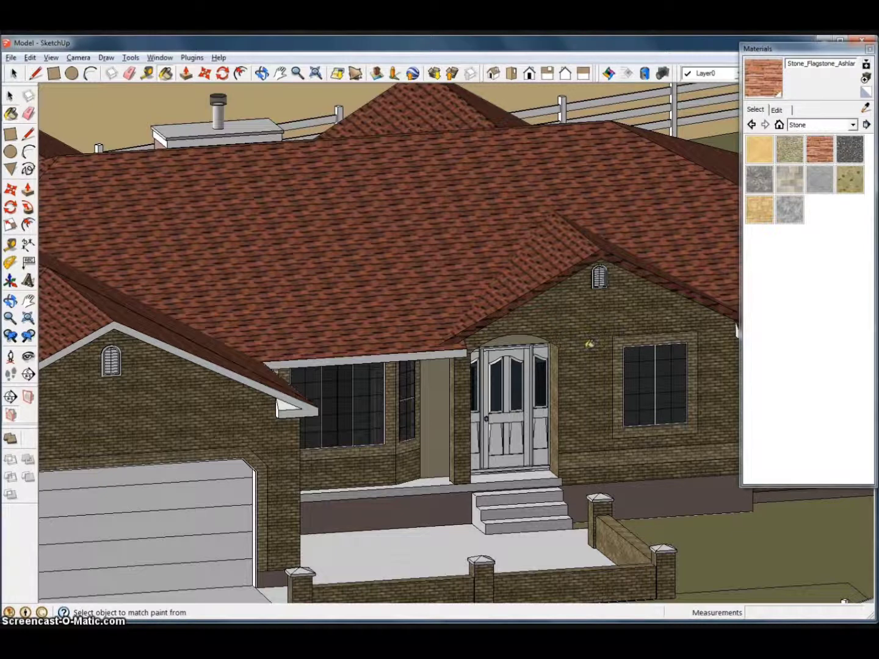
{"action": "left_click", "coordinate": [589, 344]}
{"action": "scroll", "coordinate": [619, 443], "scroll_direction": "up", "scroll_amount": 3}
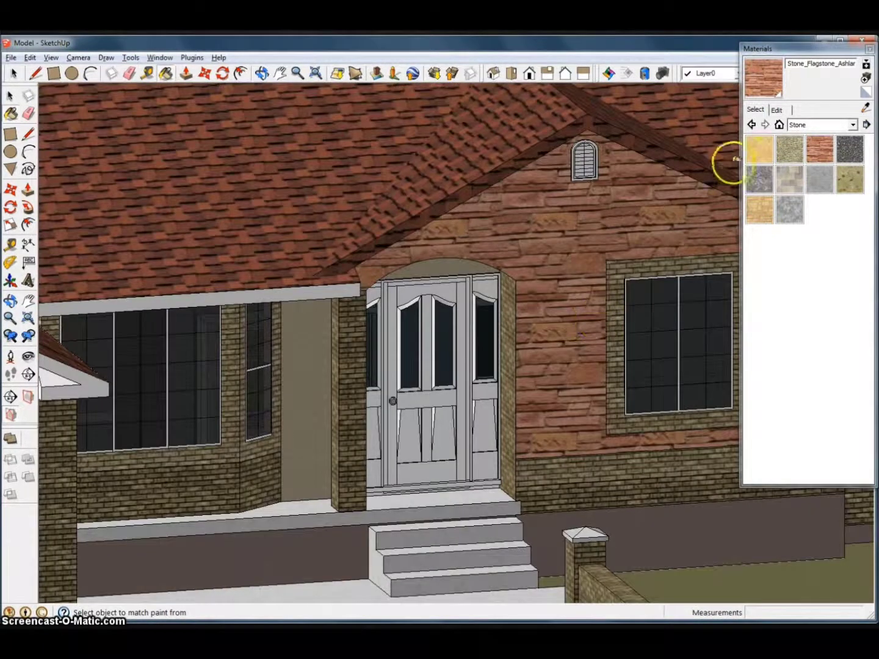
{"action": "scroll", "coordinate": [673, 247], "scroll_direction": "up", "scroll_amount": 2}
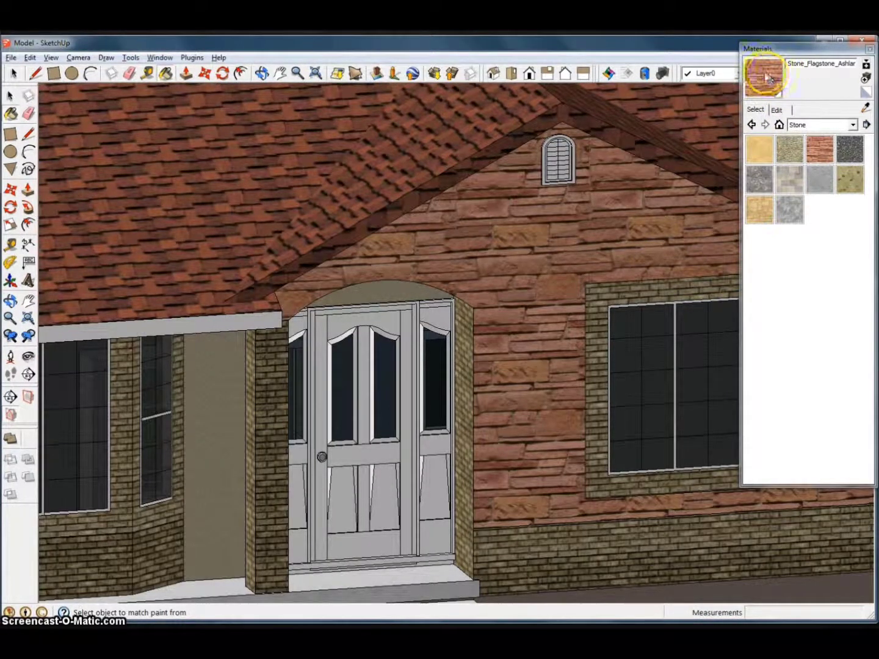
- Edit the flagstone material so its texture measures 2' wide and 2' high
{"action": "left_click", "coordinate": [776, 109]}
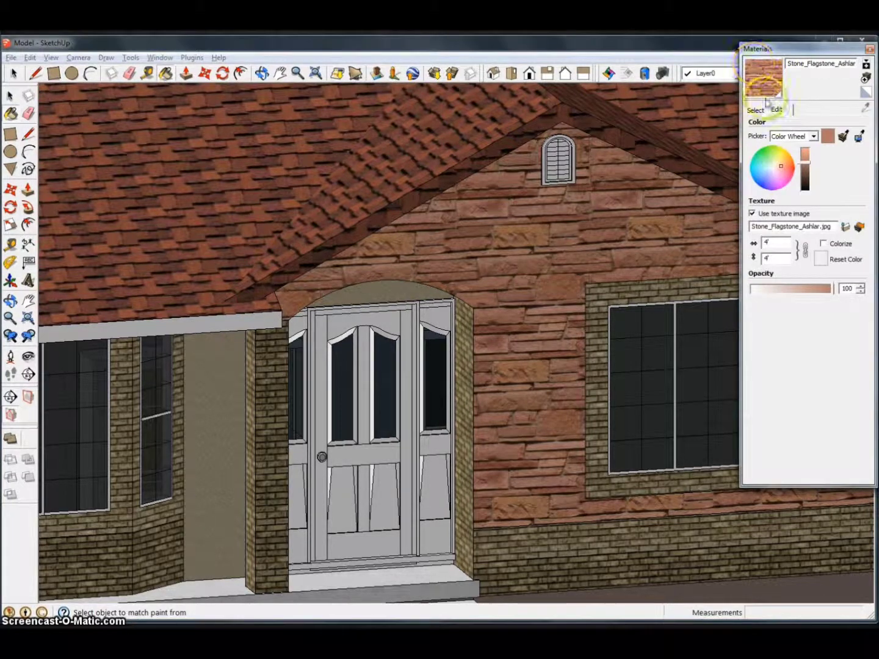
{"action": "left_click", "coordinate": [780, 244]}
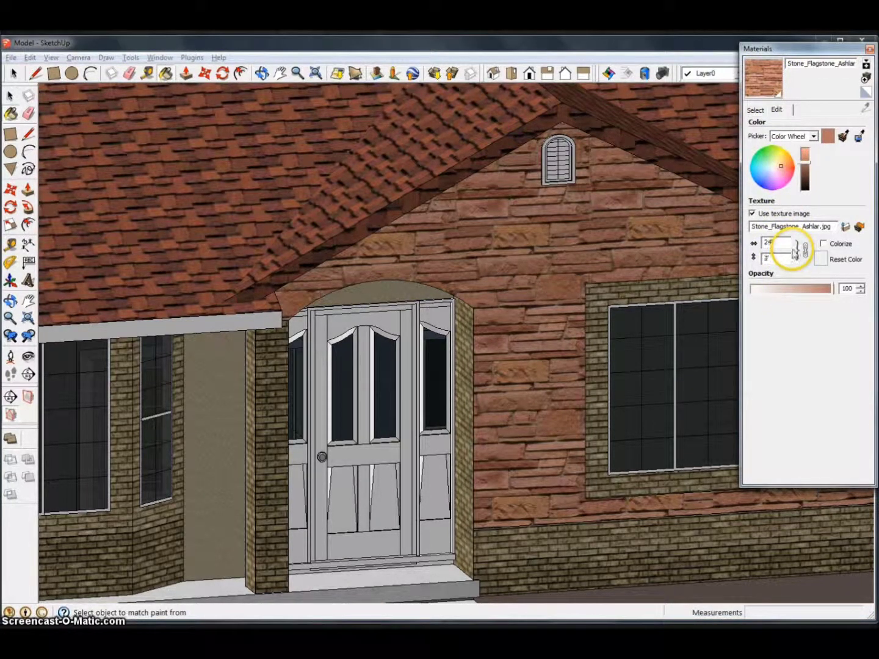
{"action": "left_click", "coordinate": [778, 257]}
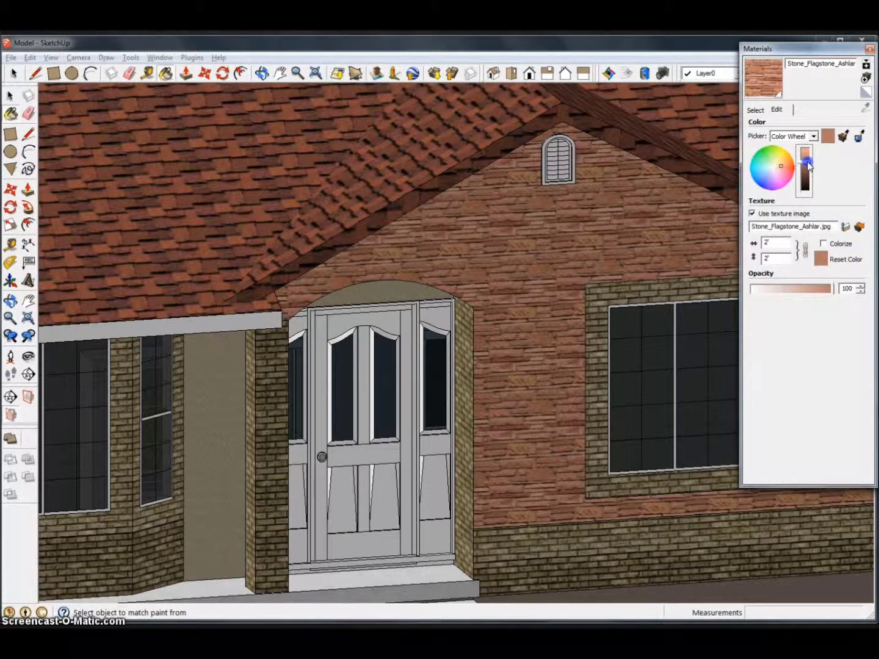
- Try darkening the flagstone material and shifting its color to blue with the color wheel
{"action": "left_click_drag", "start_coordinate": [805, 173], "coordinate": [835, 183]}
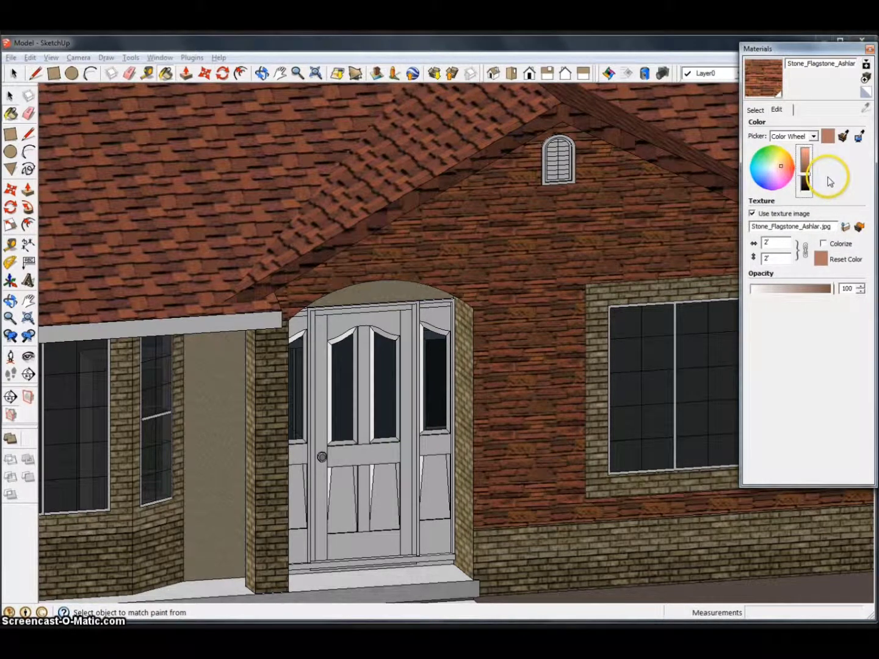
{"action": "left_click", "coordinate": [779, 169]}
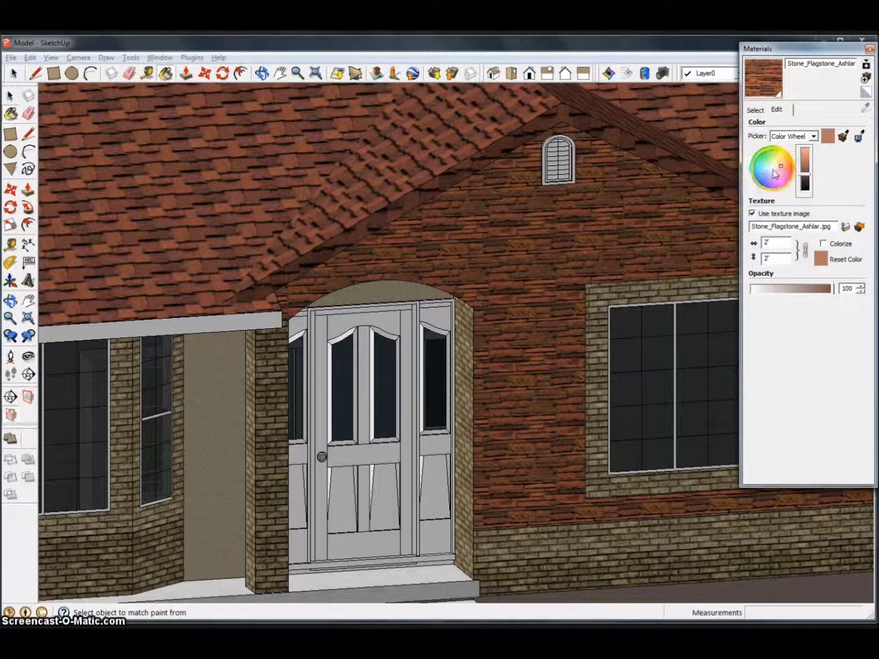
{"action": "left_click", "coordinate": [770, 171]}
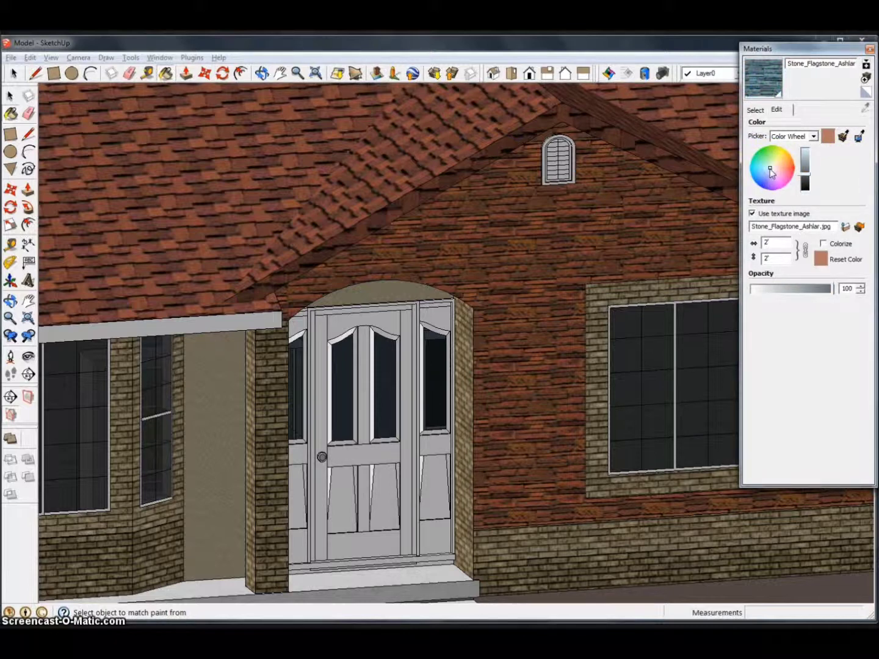
{"action": "left_click", "coordinate": [785, 170]}
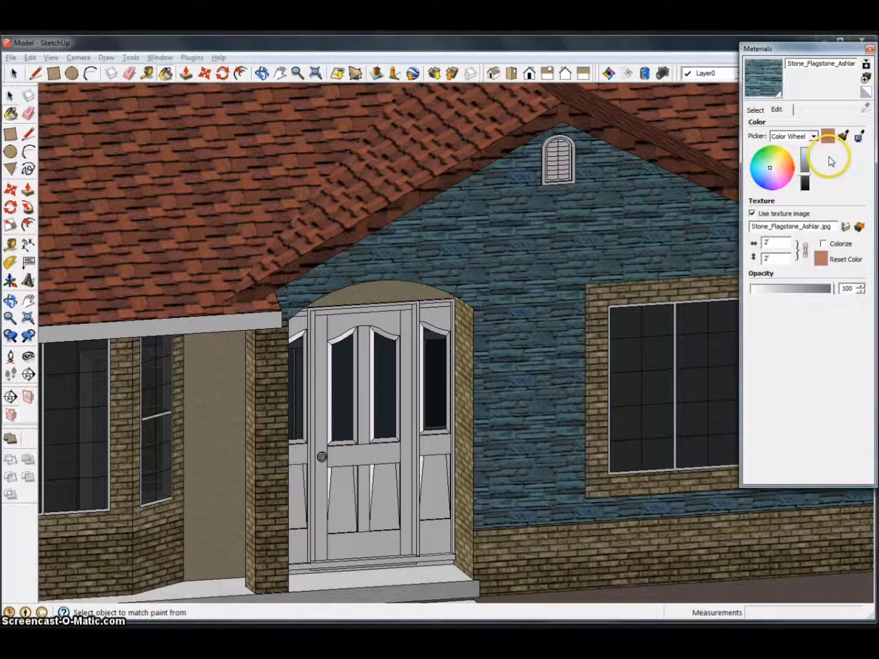
- Try the HSB color picker on the flagstone material, setting saturation to 46 and brightness to 13
{"action": "left_click", "coordinate": [813, 136]}
{"action": "left_click", "coordinate": [804, 162]}
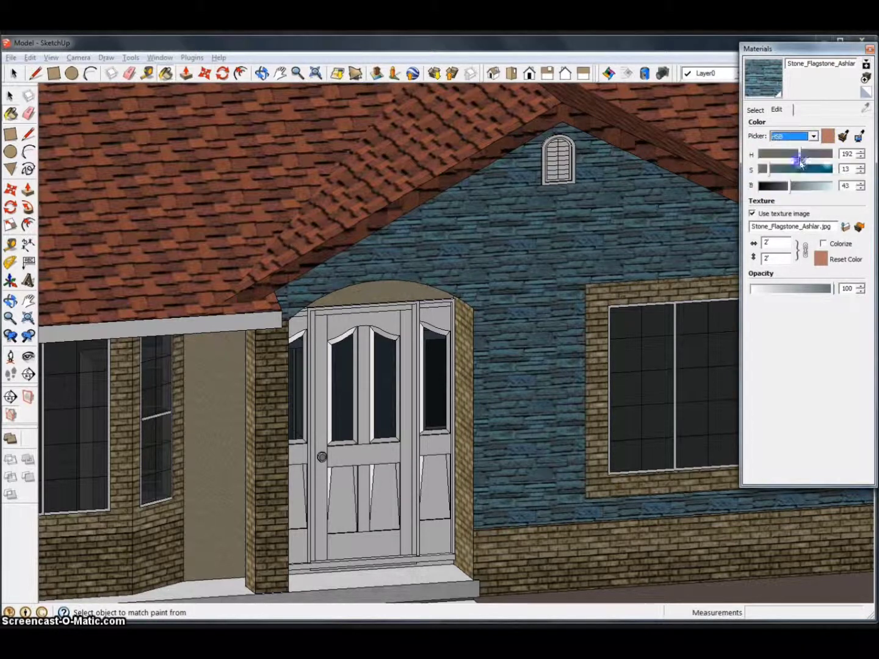
{"action": "left_click", "coordinate": [777, 169]}
{"action": "left_click_drag", "start_coordinate": [774, 169], "coordinate": [793, 171]}
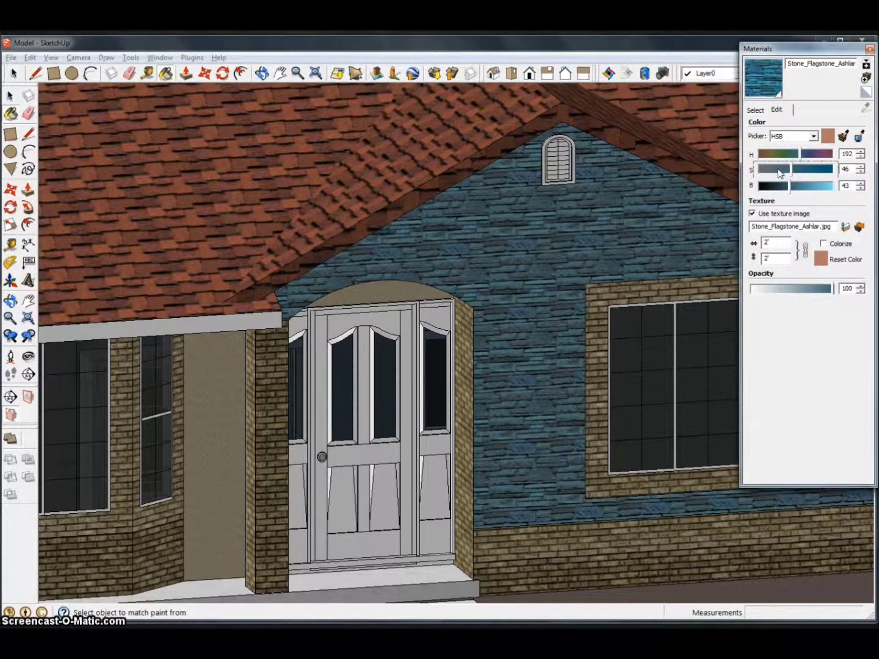
{"action": "left_click", "coordinate": [767, 186]}
- Reset the flagstone material's color to that of its original texture image
{"action": "left_click", "coordinate": [813, 137]}
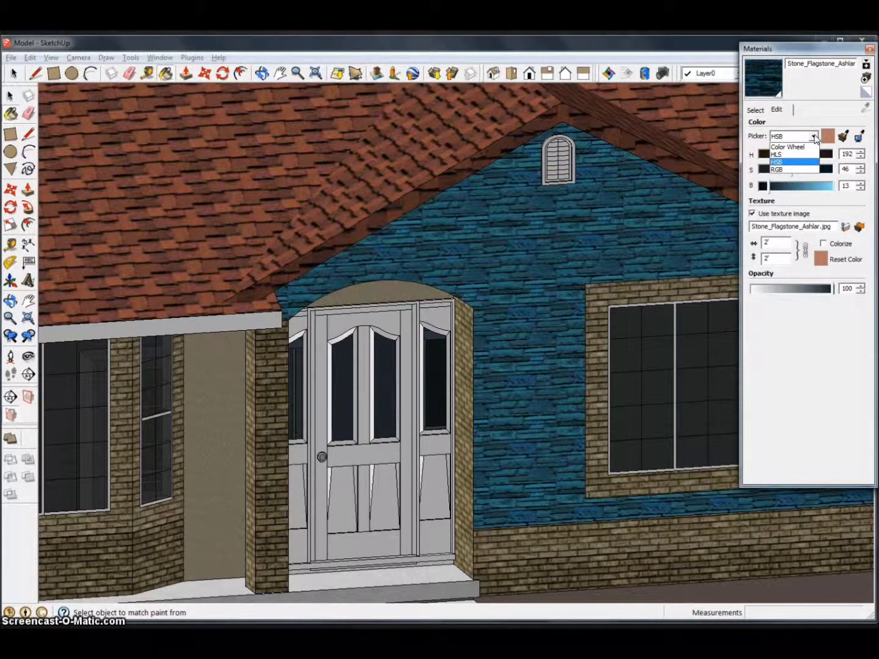
{"action": "left_click", "coordinate": [820, 260]}
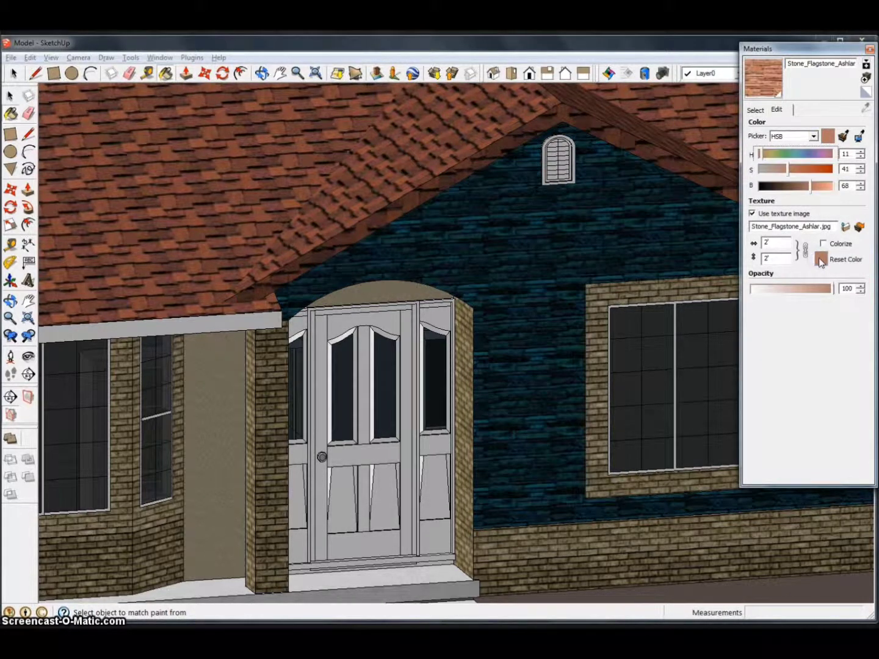
{"action": "left_click", "coordinate": [821, 260]}
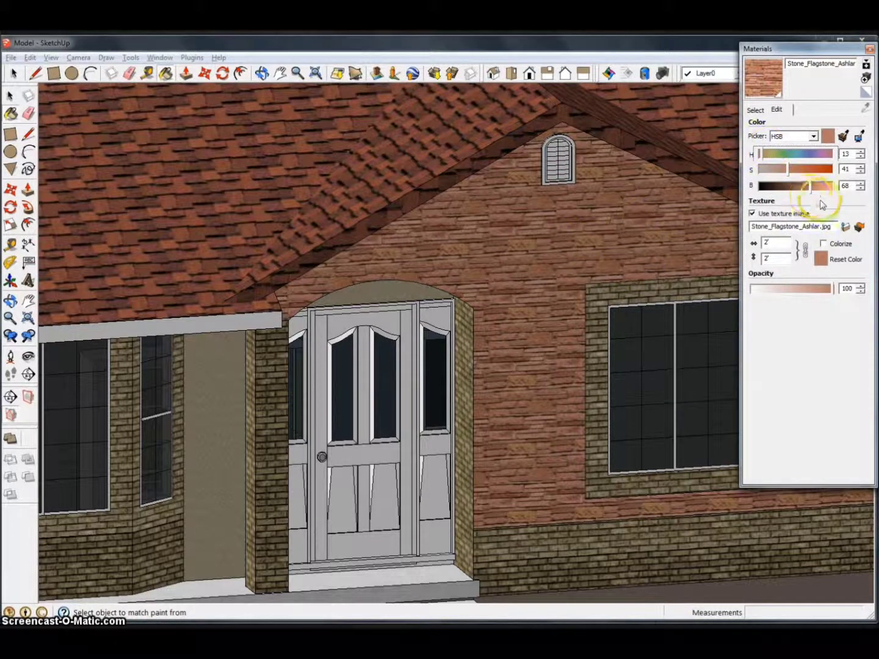
- Create a new material that uses the Blue Stucco image from the Materials folder as its texture
{"action": "left_click", "coordinate": [756, 111]}
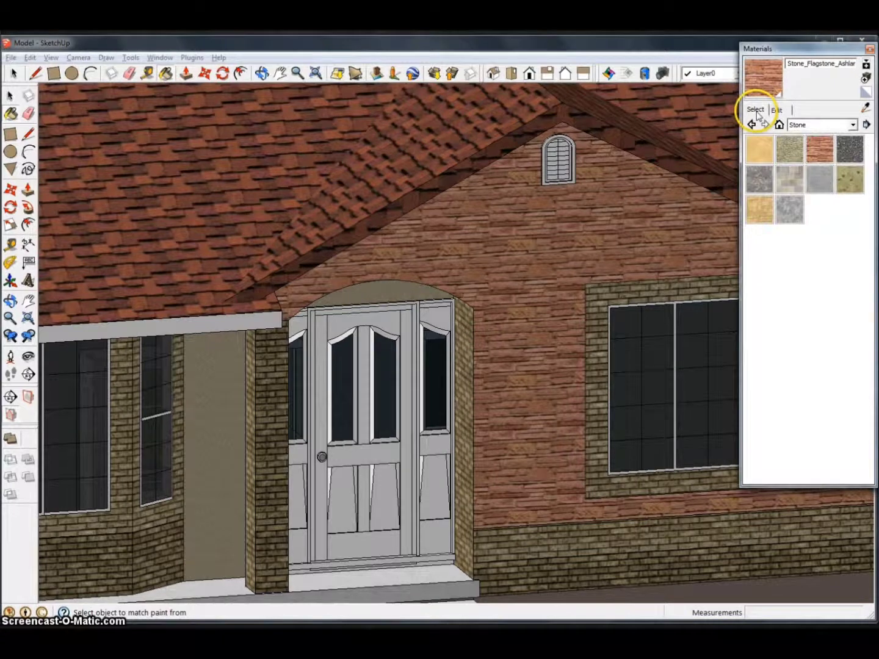
{"action": "left_click", "coordinate": [866, 80]}
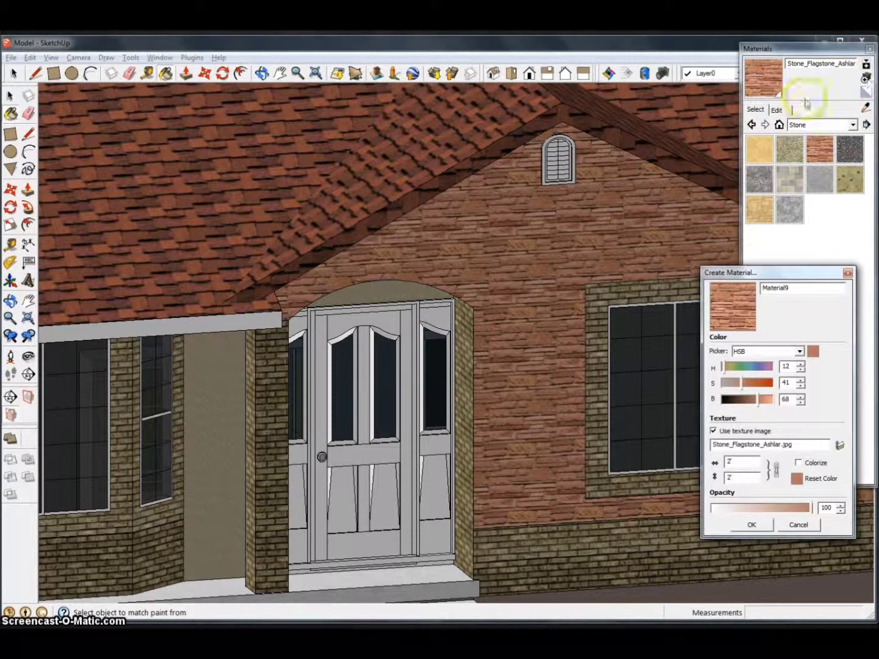
{"action": "left_click", "coordinate": [744, 312]}
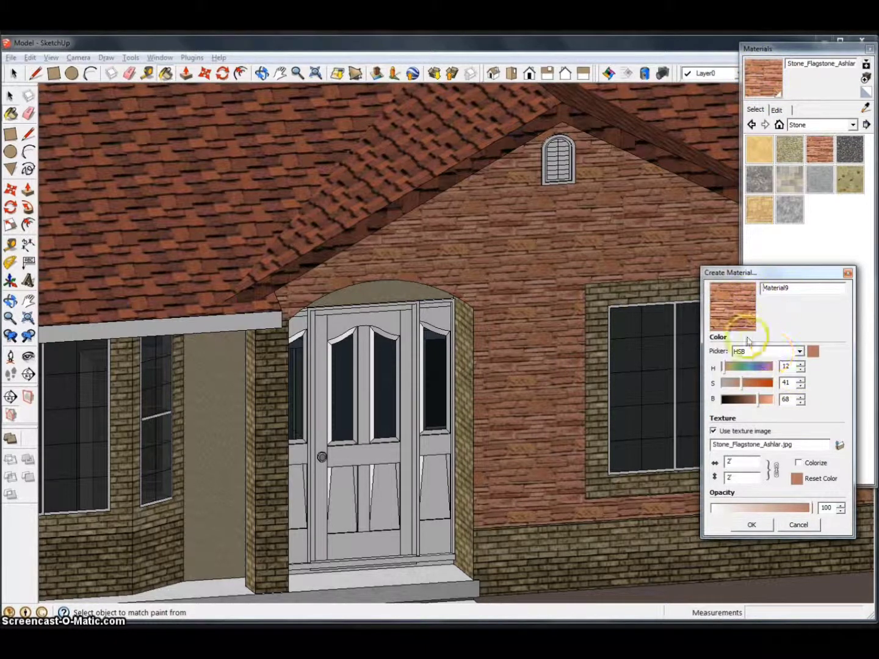
{"action": "left_click", "coordinate": [839, 446]}
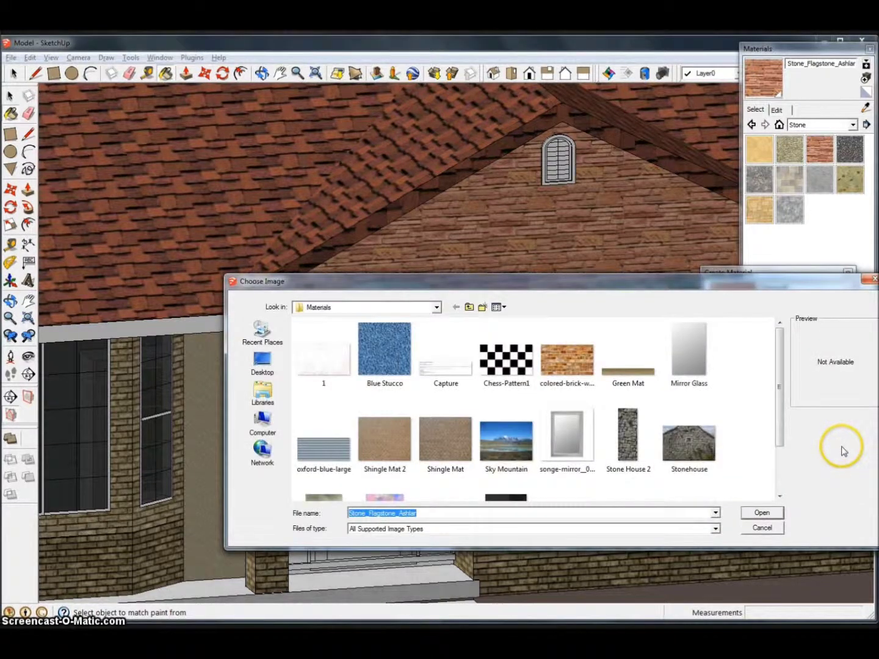
{"action": "left_click_drag", "start_coordinate": [781, 349], "coordinate": [794, 402]}
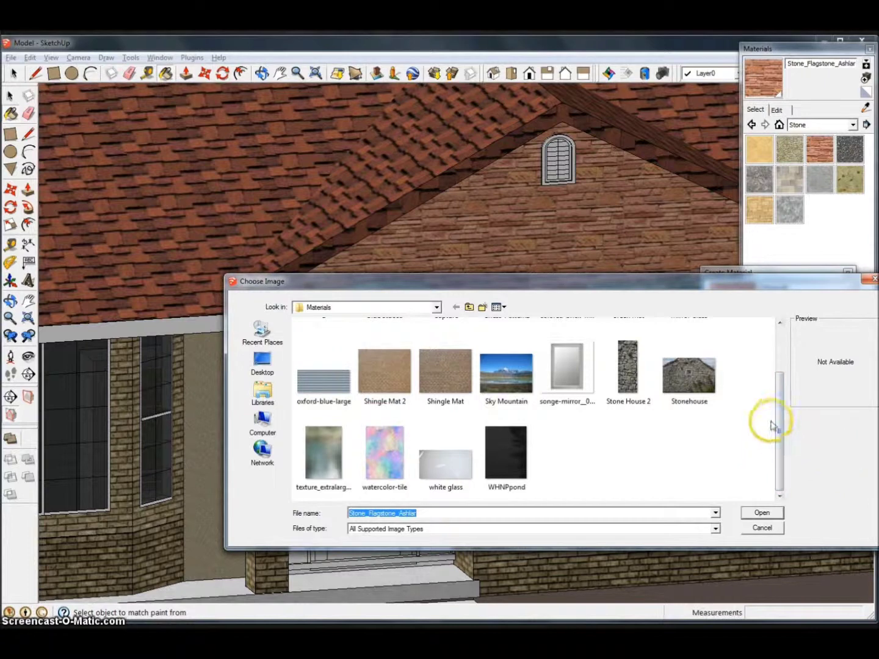
{"action": "left_click_drag", "start_coordinate": [778, 418], "coordinate": [775, 363]}
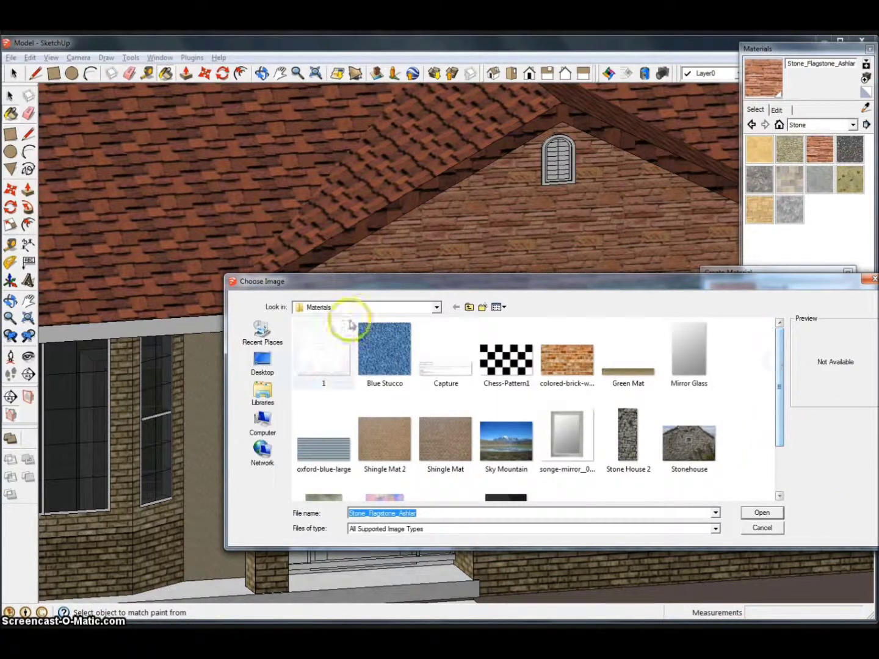
{"action": "left_click", "coordinate": [385, 349]}
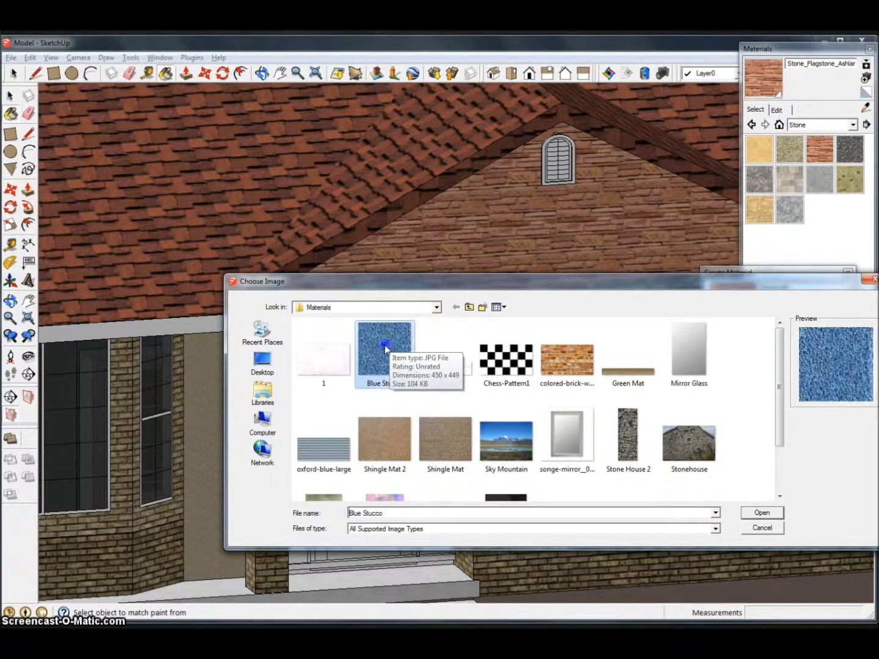
{"action": "left_click", "coordinate": [759, 514]}
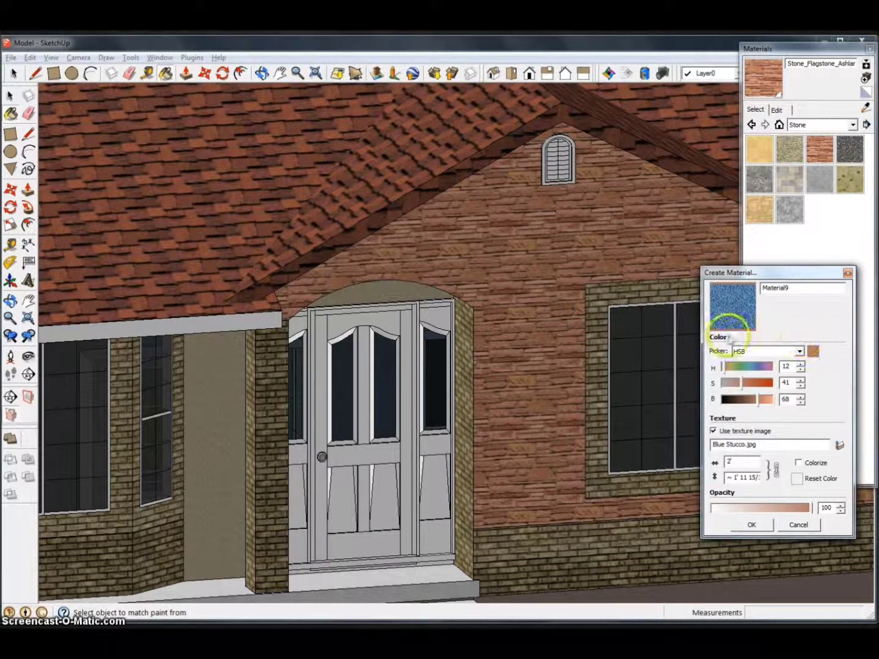
{"action": "left_click", "coordinate": [752, 526]}
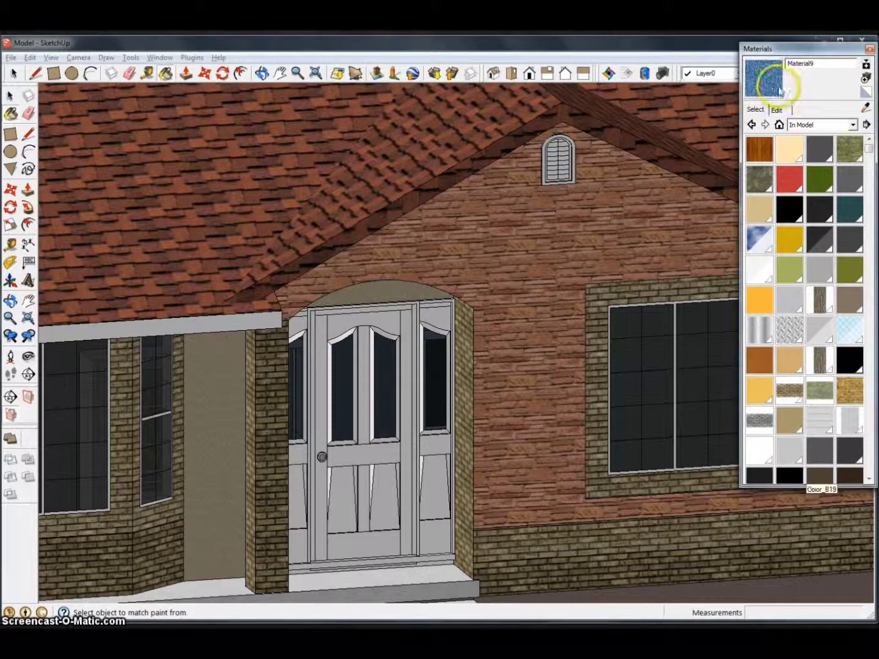
{"action": "left_click", "coordinate": [755, 66]}
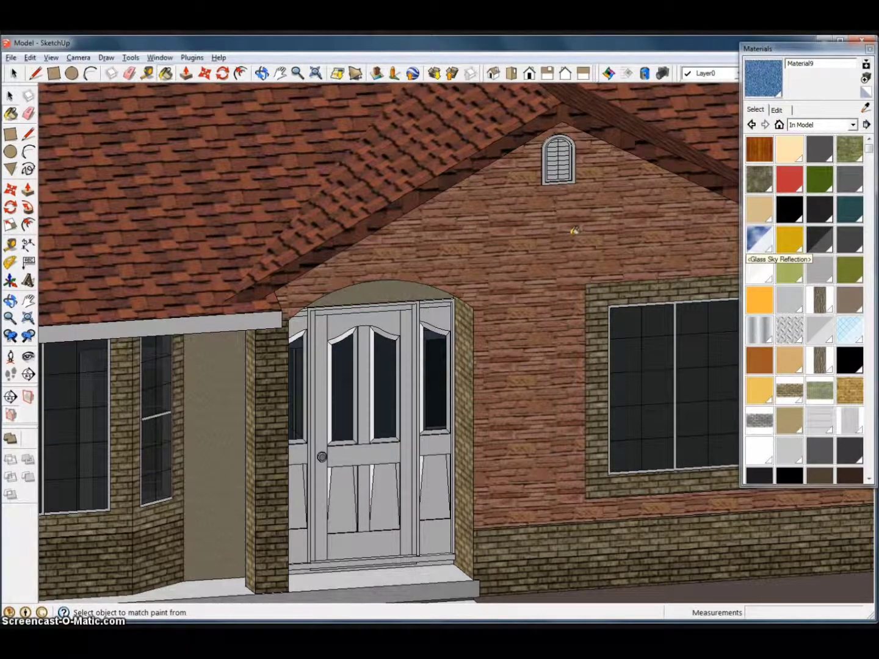
- Paint the front gable wall with the new Blue Stucco material and set its texture width to 8 inches
{"action": "left_click", "coordinate": [580, 342]}
{"action": "scroll", "coordinate": [580, 293], "scroll_direction": "up", "scroll_amount": 6}
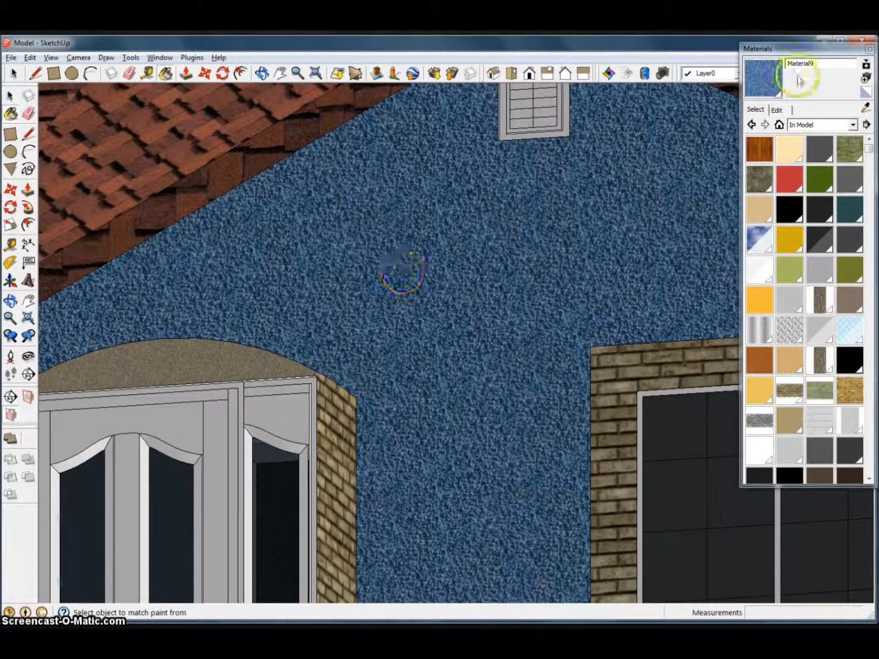
{"action": "left_click", "coordinate": [777, 110]}
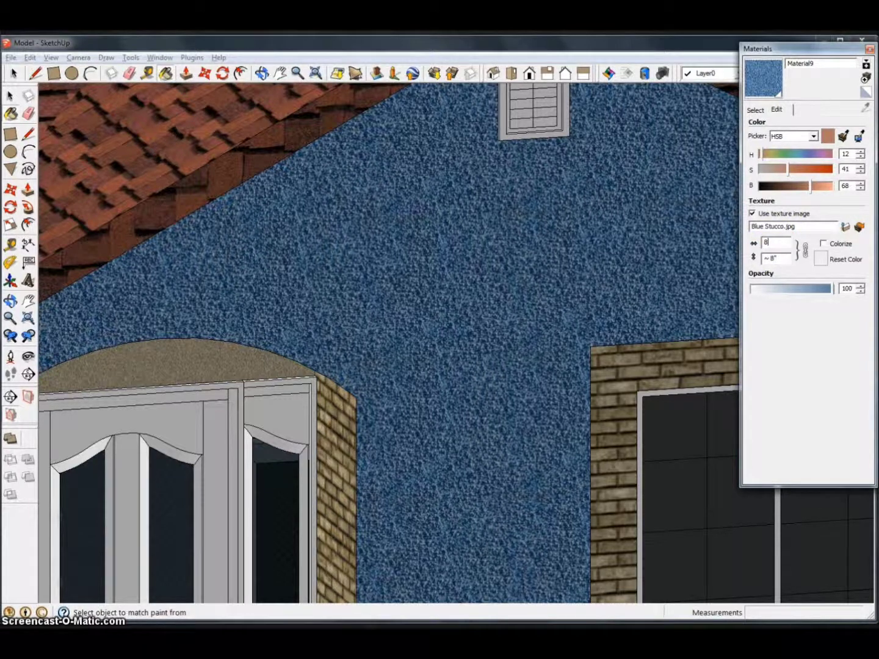
{"action": "left_click", "coordinate": [626, 232]}
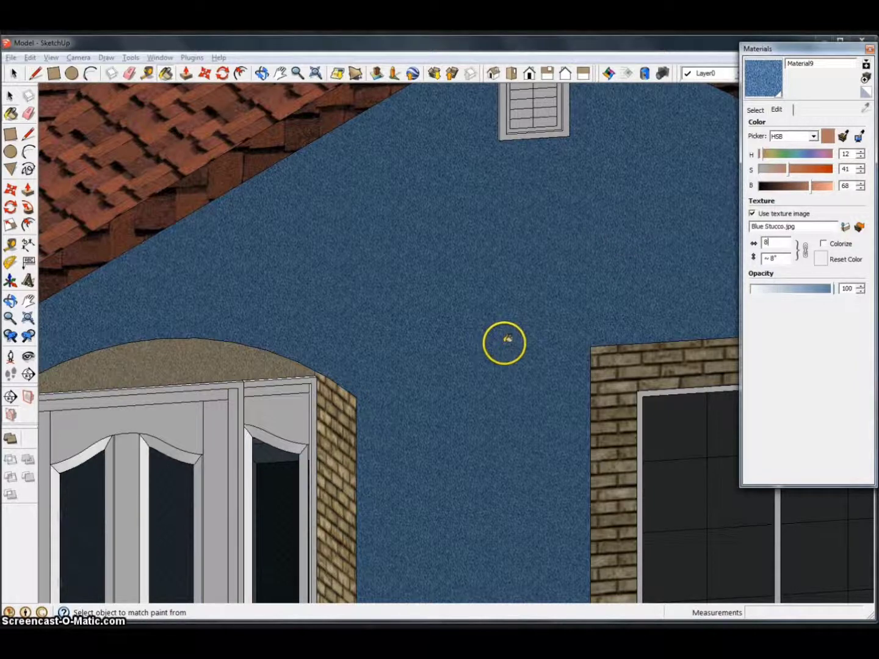
- Examine the resized stucco texture on the front gable wall from different angles and distances
{"action": "middle_click_drag", "start_coordinate": [628, 205], "coordinate": [601, 232]}
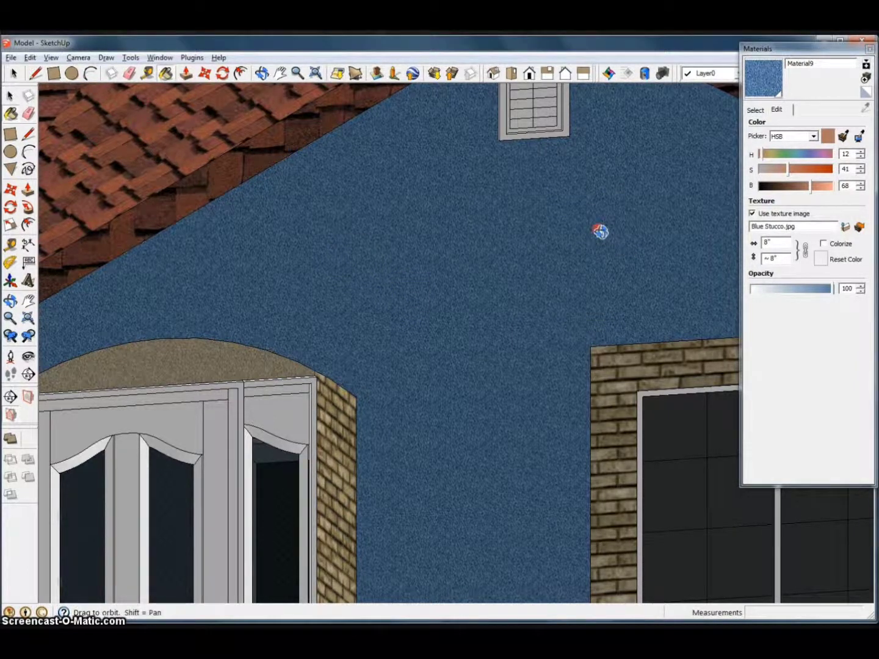
{"action": "middle_click_drag", "start_coordinate": [589, 247], "coordinate": [618, 286]}
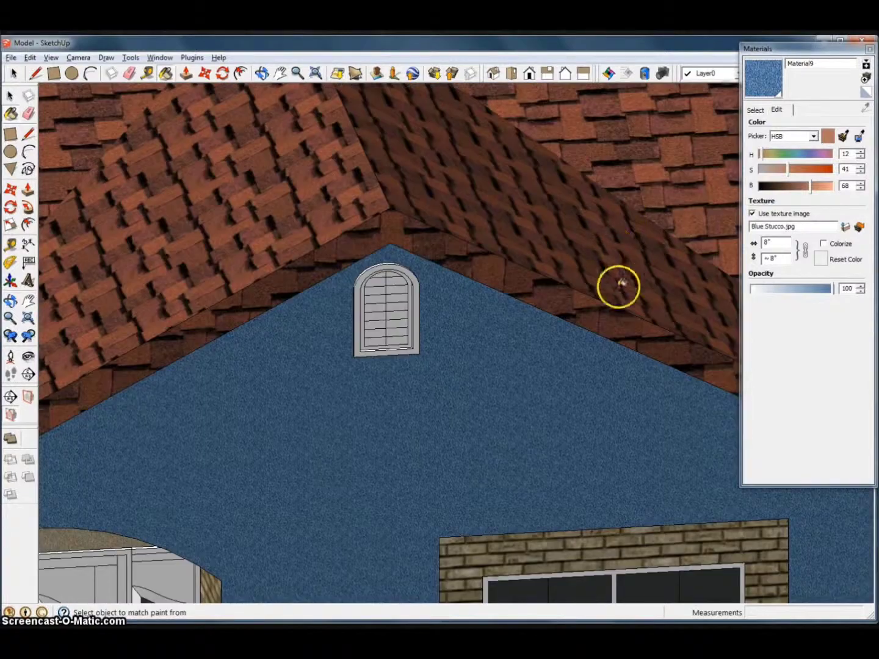
{"action": "scroll", "coordinate": [543, 114], "scroll_direction": "down", "scroll_amount": 3}
{"action": "middle_click_drag", "start_coordinate": [516, 394], "coordinate": [531, 366]}
{"action": "scroll", "coordinate": [539, 255], "scroll_direction": "down", "scroll_amount": 2}
{"action": "scroll", "coordinate": [540, 256], "scroll_direction": "down", "scroll_amount": 1}
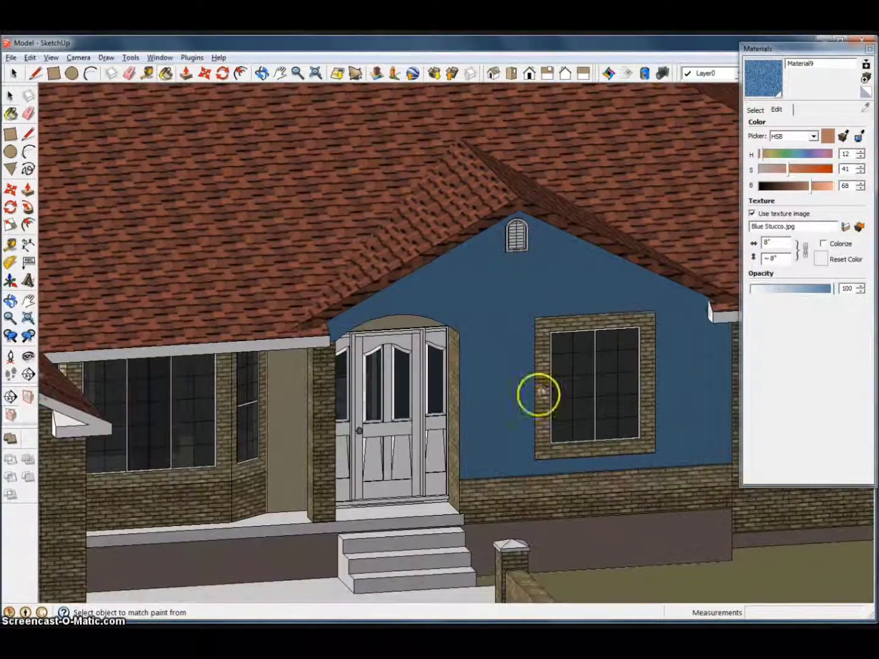
{"action": "mouse_move", "coordinate": [477, 369]}
{"action": "middle_mouse_down"}
{"action": "mouse_move", "coordinate": [549, 402]}
{"action": "mouse_move", "coordinate": [554, 350]}
{"action": "mouse_move", "coordinate": [545, 369]}
{"action": "mouse_move", "coordinate": [520, 377]}
{"action": "middle_mouse_up"}
{"action": "scroll", "coordinate": [608, 204], "scroll_direction": "up", "scroll_amount": 1}
{"action": "scroll", "coordinate": [357, 349], "scroll_direction": "down", "scroll_amount": 2}
{"action": "scroll", "coordinate": [553, 408], "scroll_direction": "up", "scroll_amount": 5}
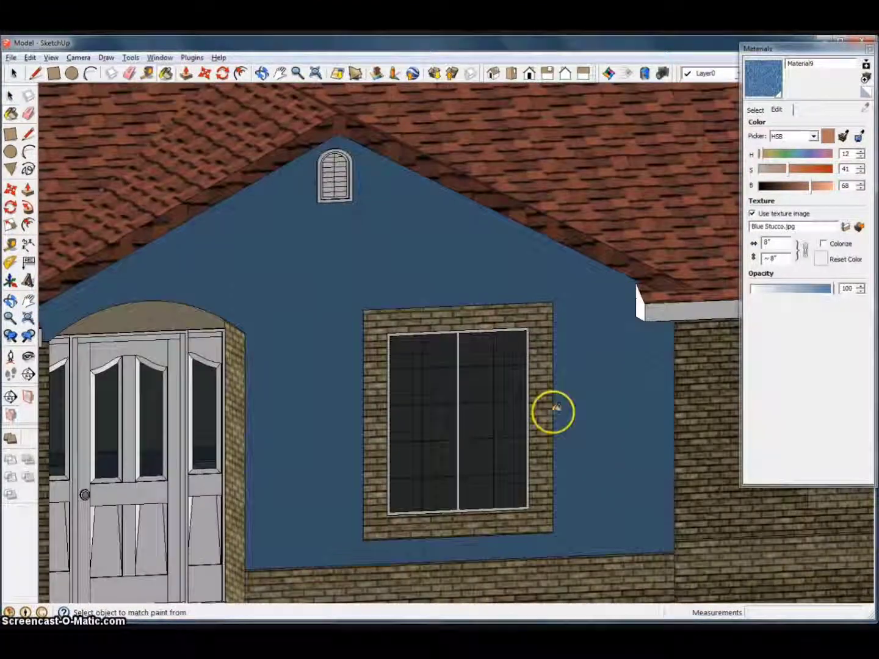
{"action": "middle_click_drag", "start_coordinate": [596, 474], "coordinate": [668, 526]}
{"action": "scroll", "coordinate": [588, 473], "scroll_direction": "down", "scroll_amount": 5}
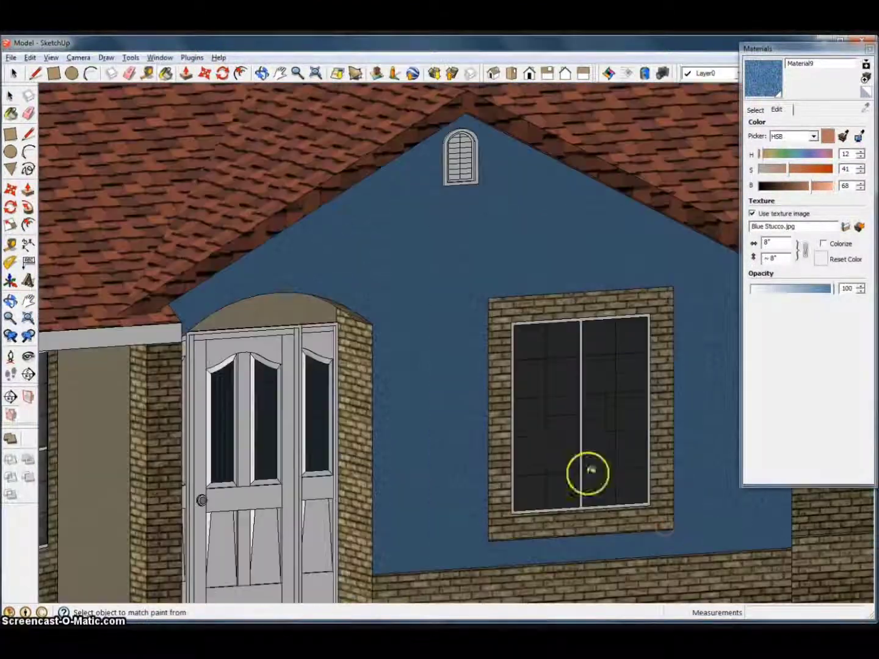
{"action": "scroll", "coordinate": [511, 289], "scroll_direction": "up", "scroll_amount": 1}
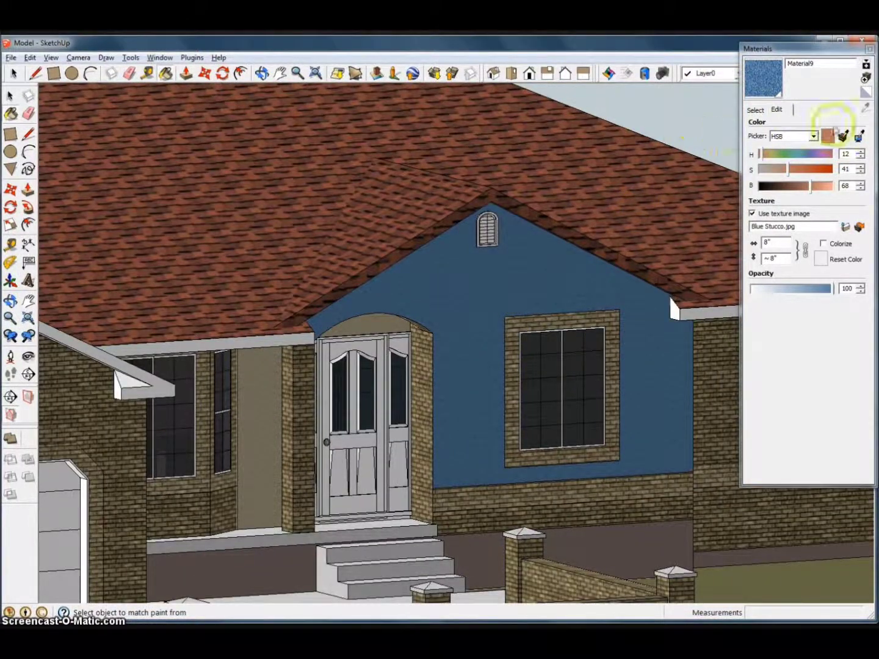
- Rename the new blue stucco material as Existing Stucco
{"action": "left_click", "coordinate": [757, 110]}
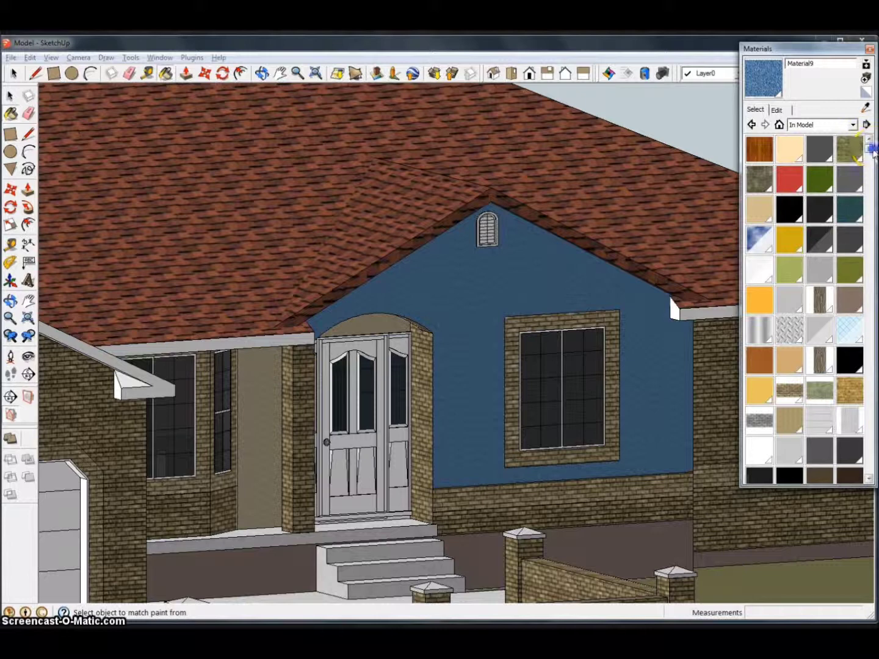
{"action": "mouse_move", "coordinate": [873, 153]}
{"action": "left_mouse_down"}
{"action": "mouse_move", "coordinate": [865, 359]}
{"action": "mouse_move", "coordinate": [869, 142]}
{"action": "left_mouse_up"}
{"action": "left_click", "coordinate": [821, 84]}
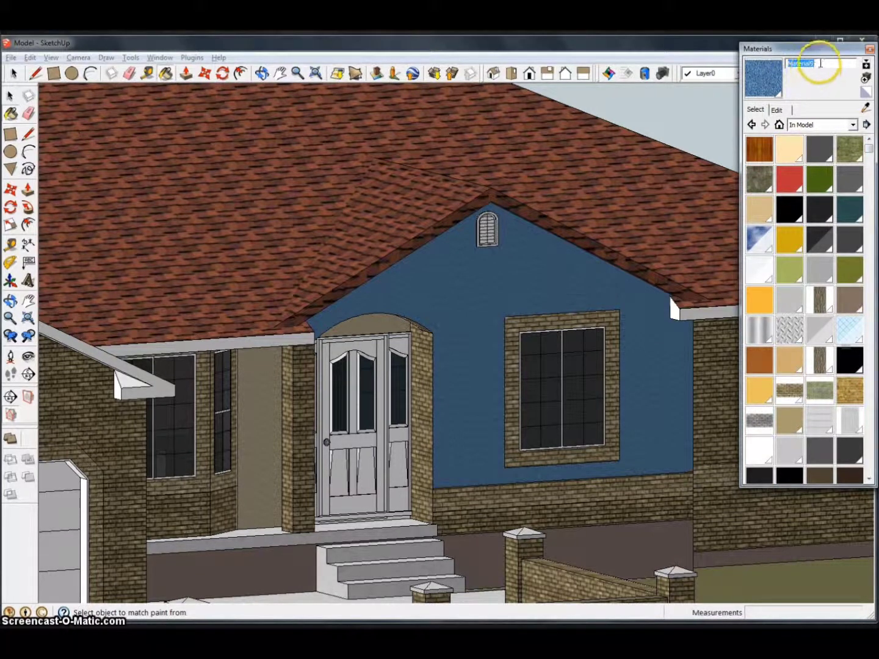
{"action": "left_click", "coordinate": [820, 63]}
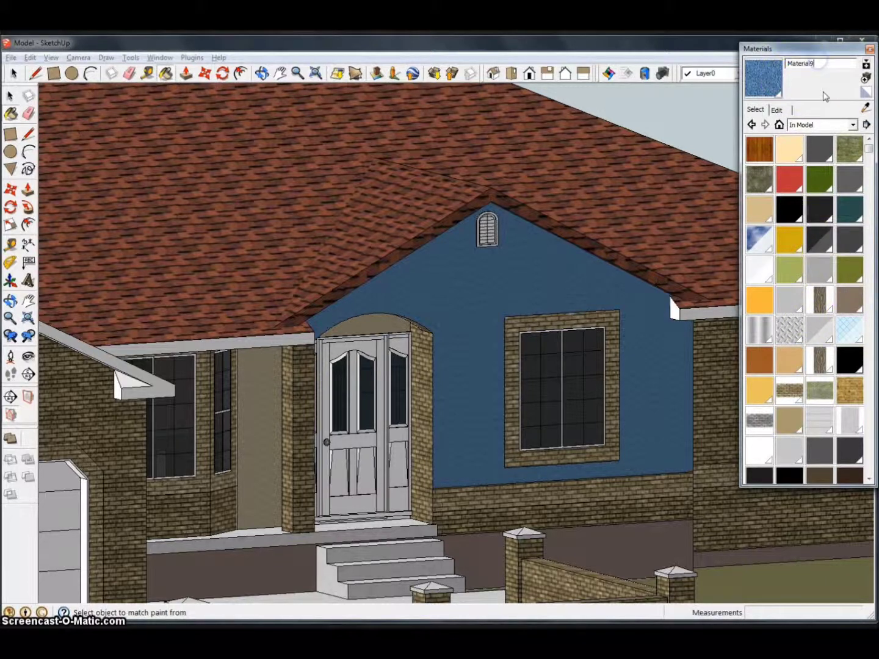
{"action": "double_click", "coordinate": [799, 64]}
{"action": "left_click", "coordinate": [540, 206]}
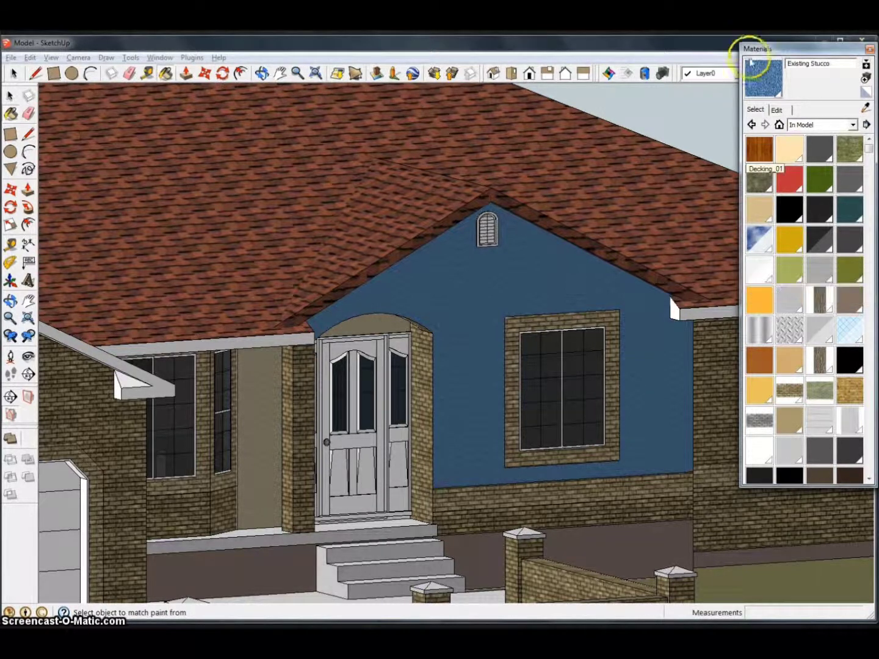
{"action": "left_click", "coordinate": [831, 63]}
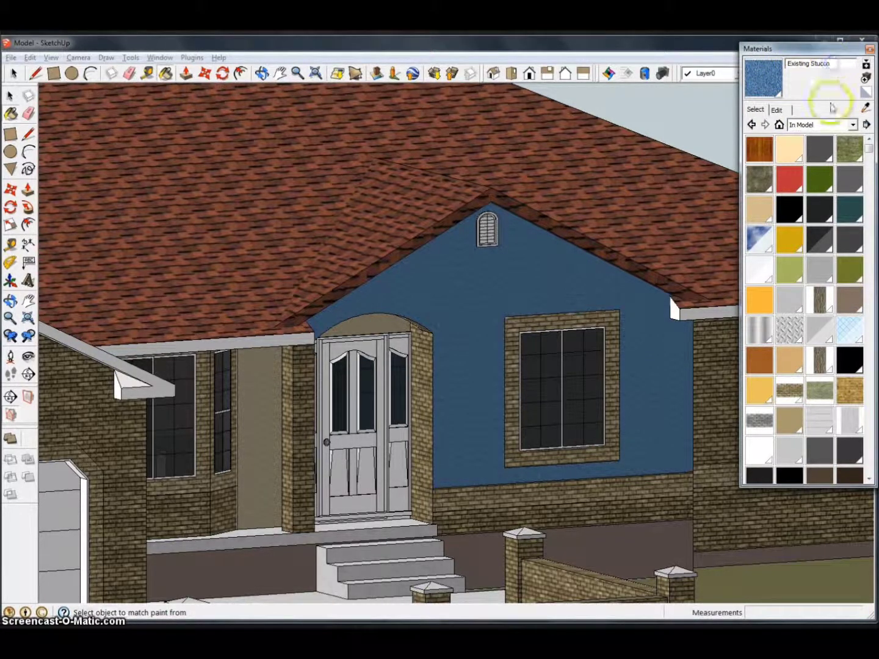
{"action": "left_click", "coordinate": [792, 62]}
{"action": "left_click", "coordinate": [825, 213]}
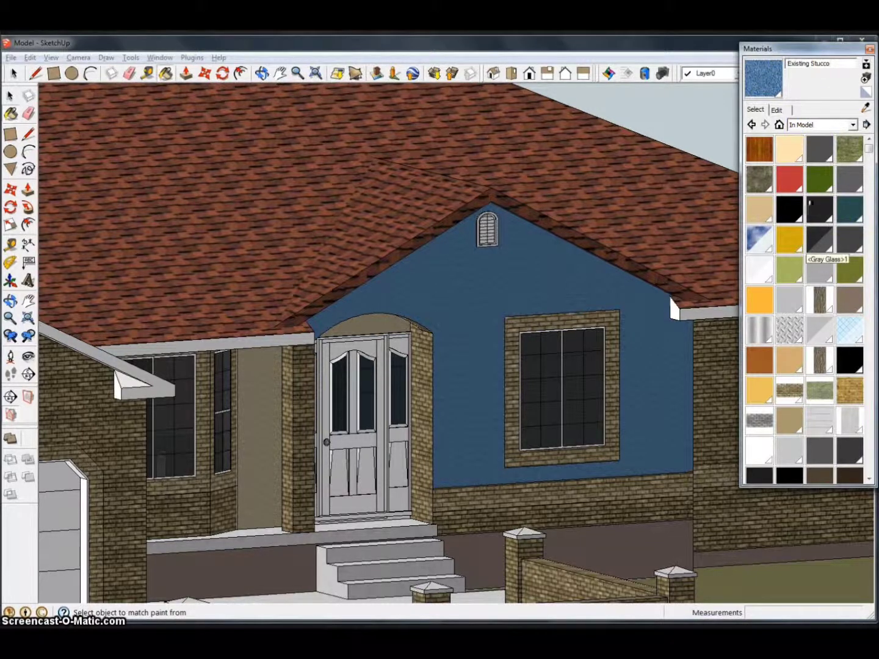
- Look through the collection of materials stored in the model
{"action": "left_click", "coordinate": [844, 232]}
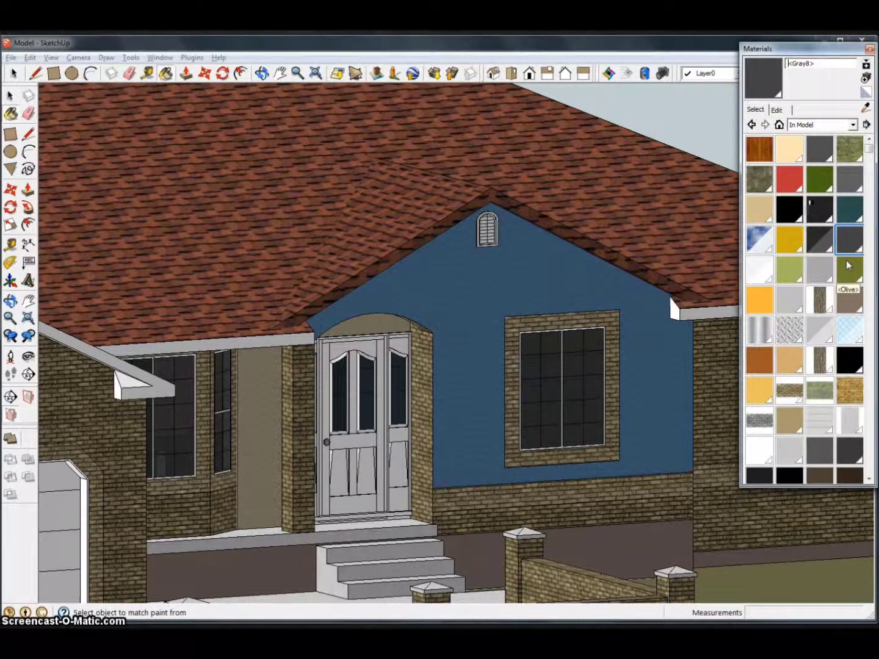
{"action": "scroll", "coordinate": [847, 265], "scroll_direction": "down", "scroll_amount": 10}
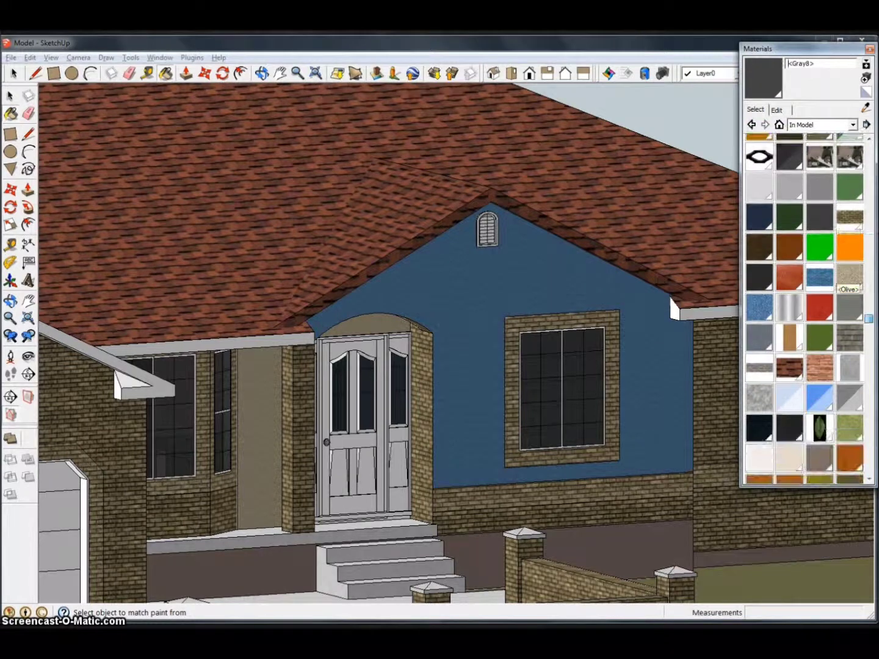
{"action": "left_click", "coordinate": [781, 262]}
{"action": "scroll", "coordinate": [857, 316], "scroll_direction": "down", "scroll_amount": 1}
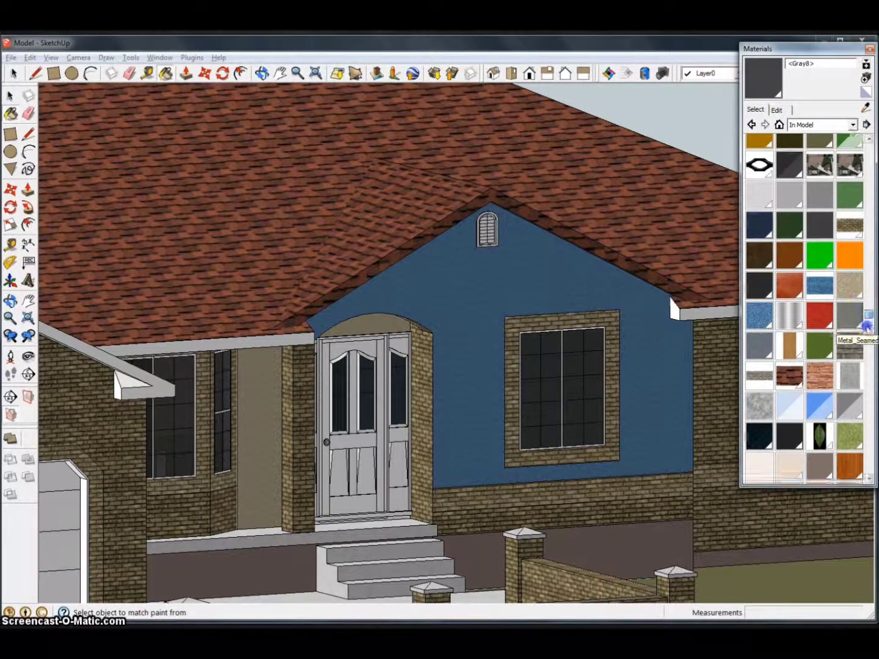
{"action": "left_click", "coordinate": [812, 248]}
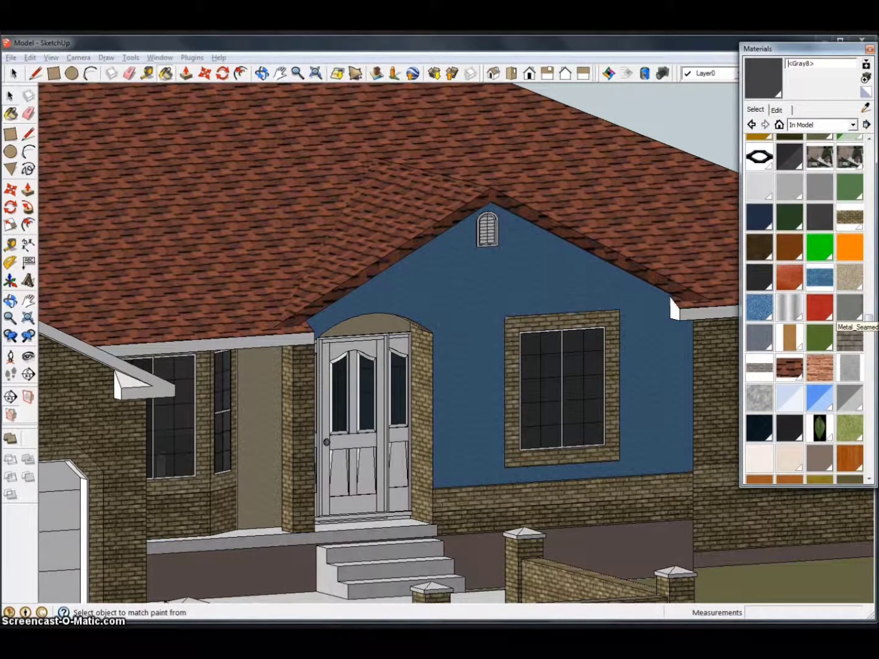
{"action": "left_click_drag", "start_coordinate": [866, 316], "coordinate": [845, 202]}
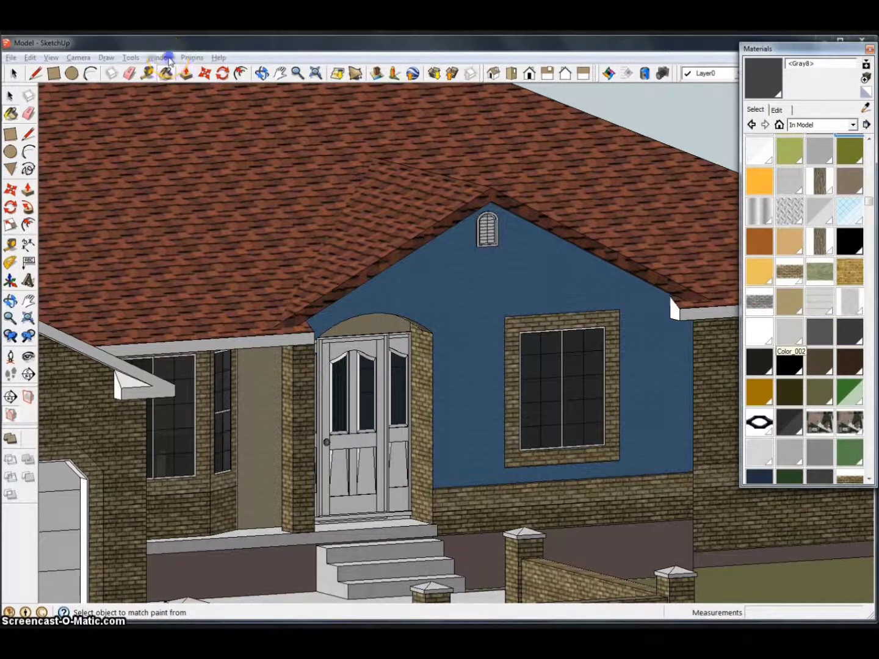
- Purge all unused items from the entire model through the Model Info statistics
{"action": "left_click", "coordinate": [169, 58]}
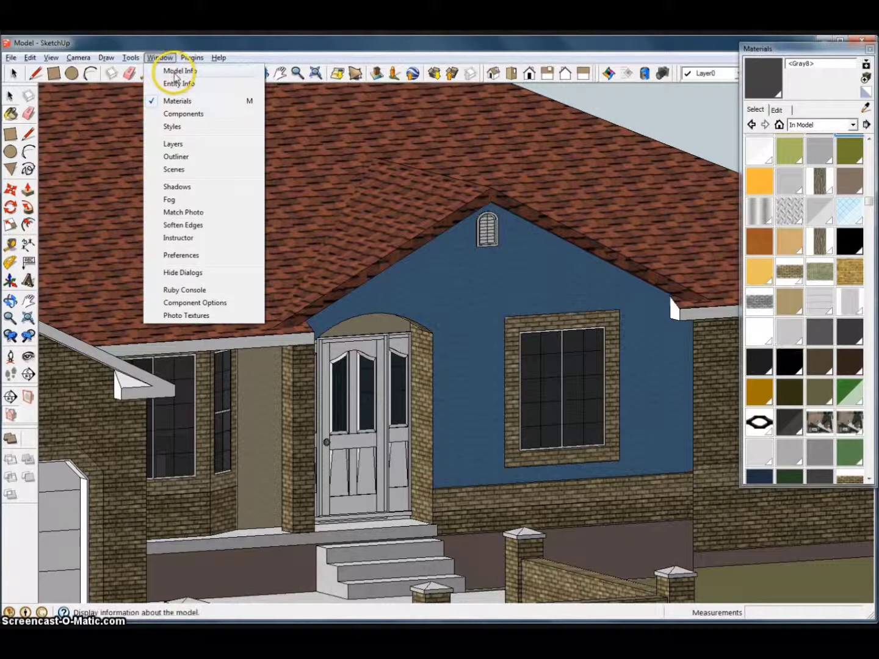
{"action": "left_click", "coordinate": [173, 71]}
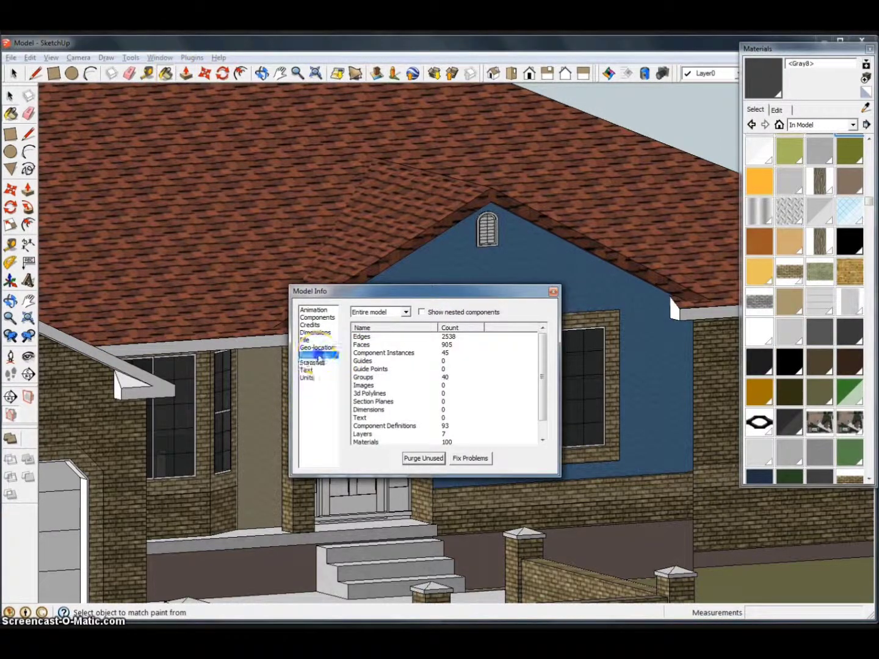
{"action": "left_click", "coordinate": [313, 355]}
{"action": "left_click", "coordinate": [313, 363]}
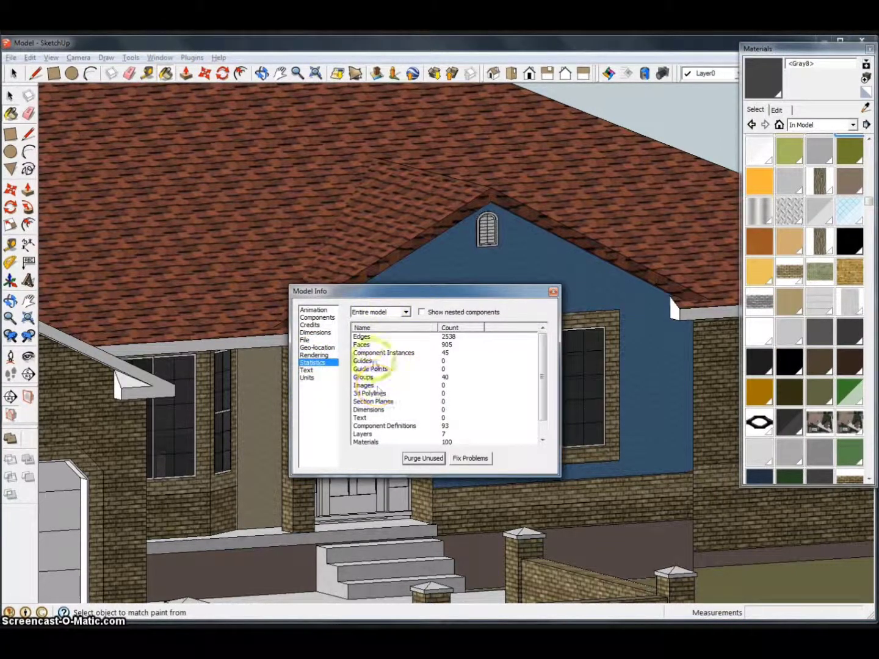
{"action": "left_click", "coordinate": [365, 337]}
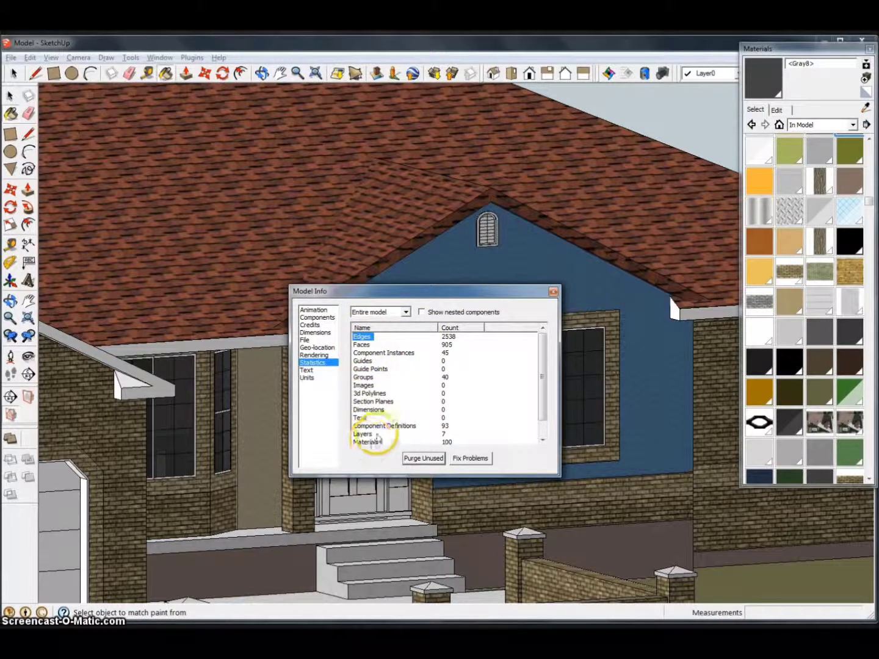
{"action": "left_click", "coordinate": [429, 457]}
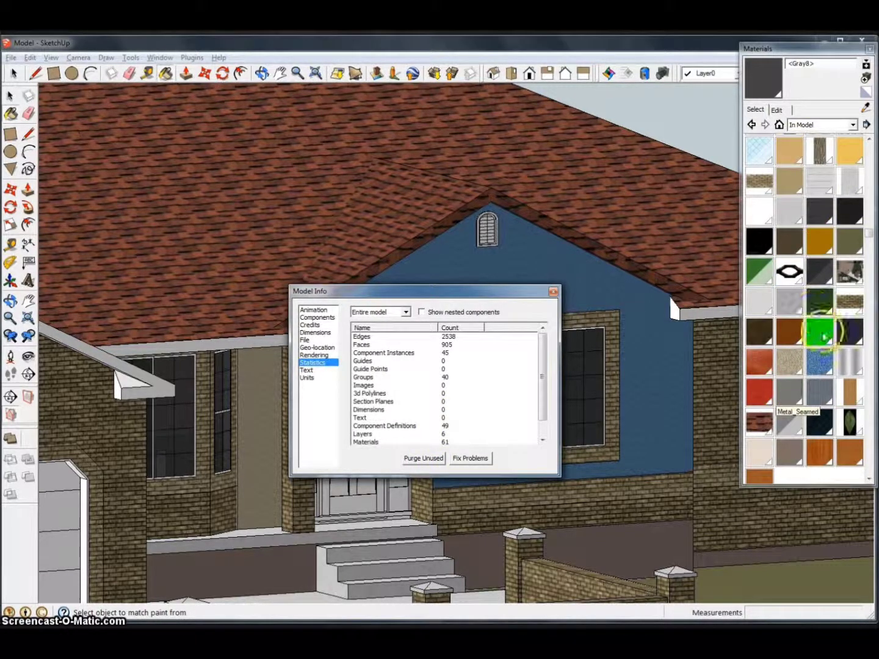
- Review the materials remaining in the model and close the Model Info window
{"action": "left_click_drag", "start_coordinate": [869, 236], "coordinate": [853, 105]}
{"action": "scroll", "coordinate": [867, 219], "scroll_direction": "down", "scroll_amount": 3}
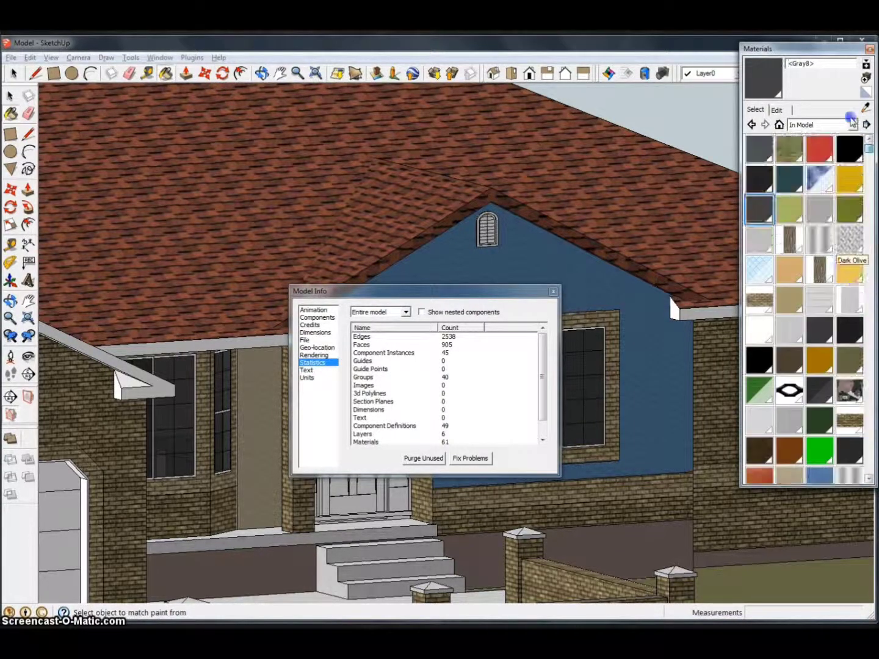
{"action": "scroll", "coordinate": [869, 215], "scroll_direction": "up", "scroll_amount": 3}
{"action": "scroll", "coordinate": [868, 232], "scroll_direction": "up", "scroll_amount": 5}
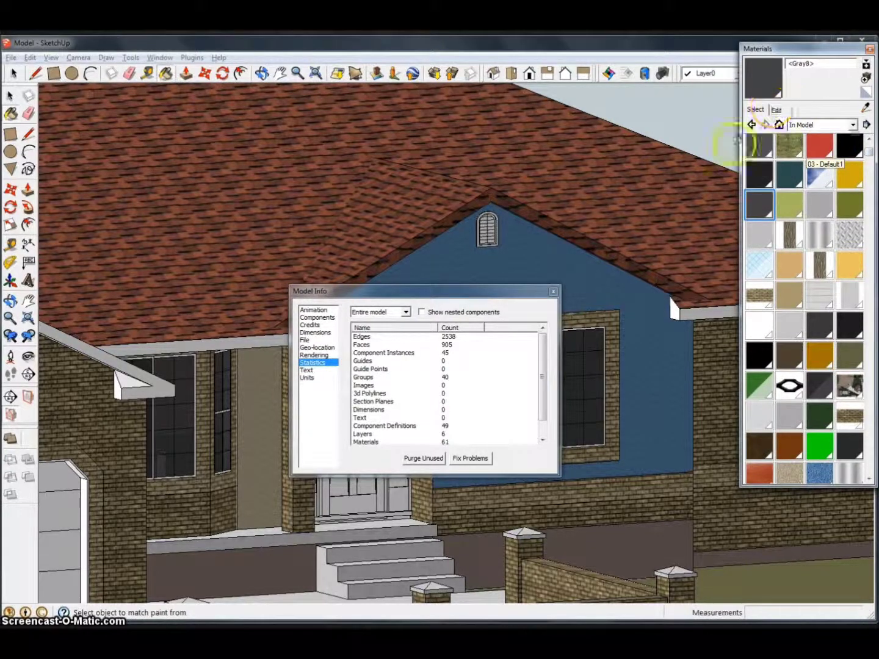
{"action": "left_click", "coordinate": [552, 291]}
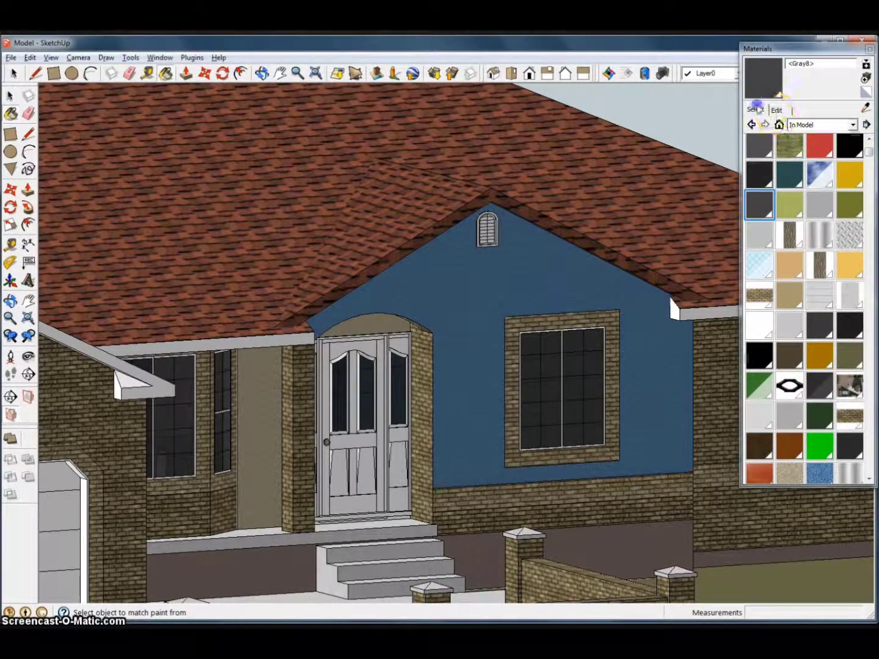
- Close the Materials window and select the brick trim around the front gable window
{"action": "middle_click_drag", "start_coordinate": [468, 412], "coordinate": [465, 409]}
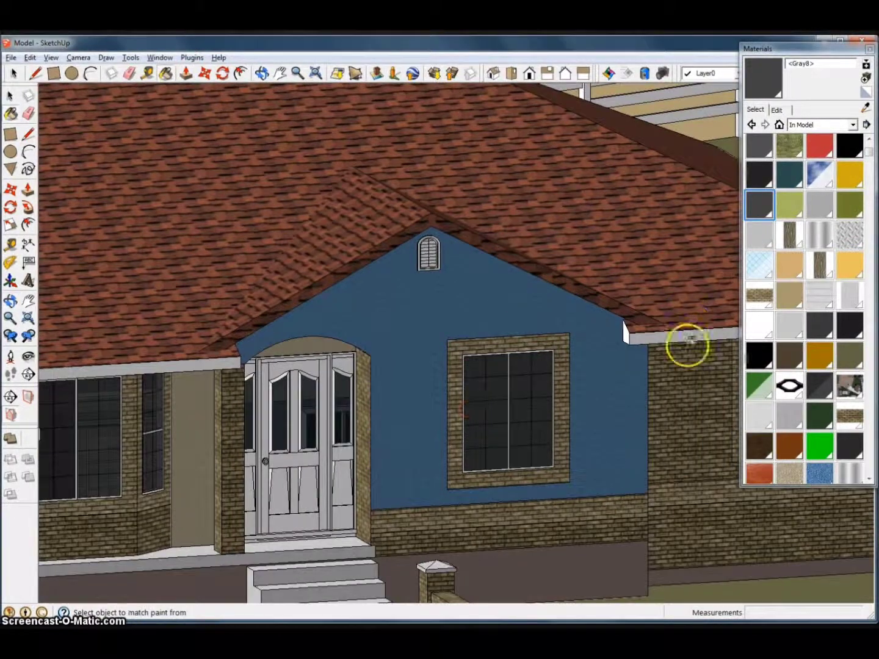
{"action": "scroll", "coordinate": [676, 411], "scroll_direction": "up", "scroll_amount": 4}
{"action": "key", "text": "space"}
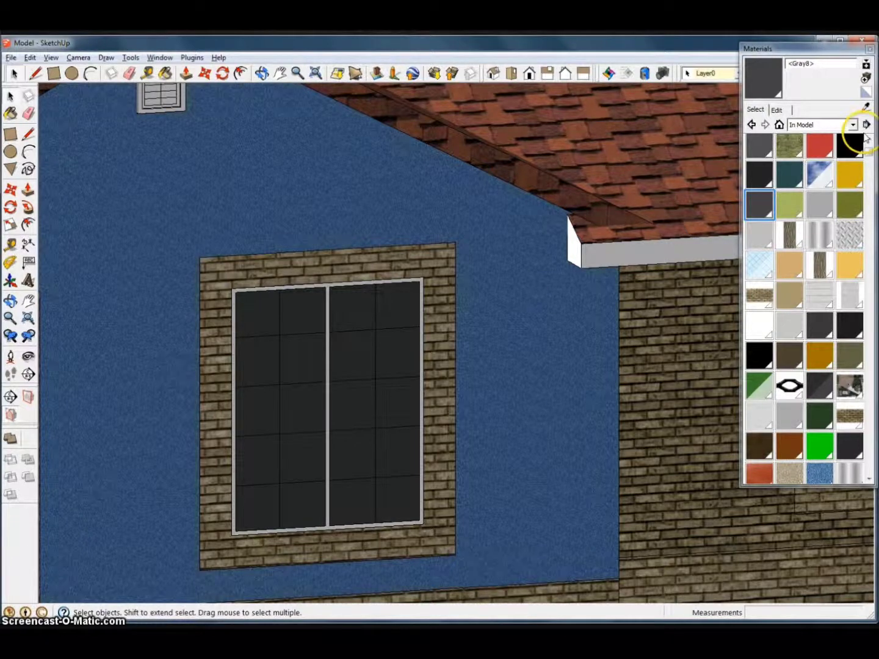
{"action": "left_click", "coordinate": [866, 108]}
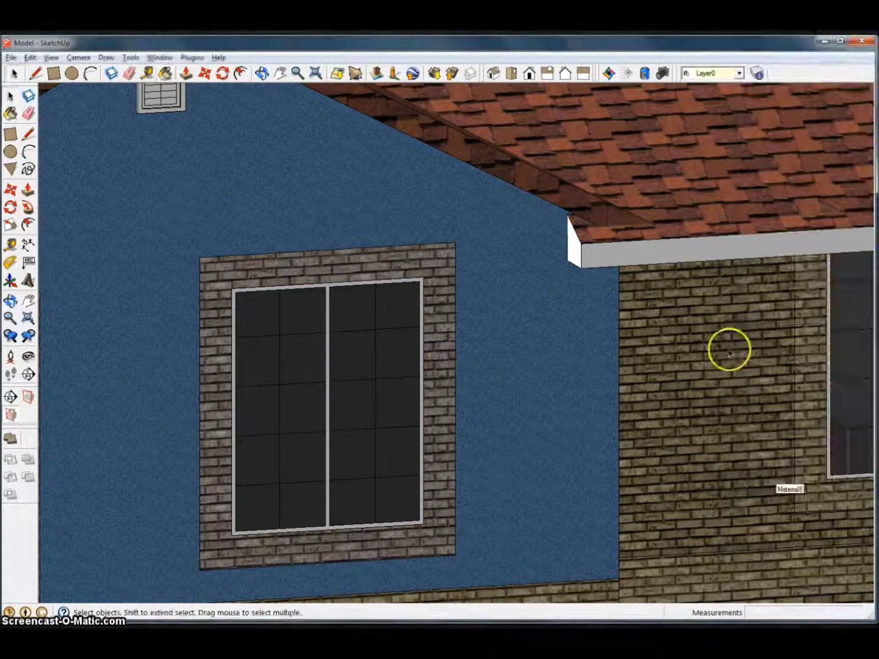
{"action": "scroll", "coordinate": [587, 422], "scroll_direction": "down", "scroll_amount": 1}
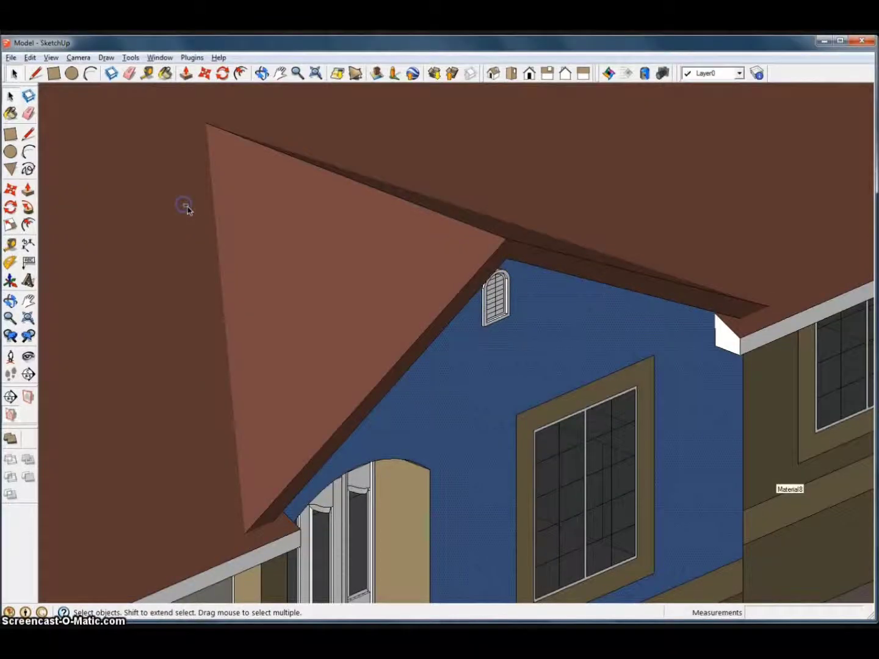
{"action": "left_click", "coordinate": [554, 483]}
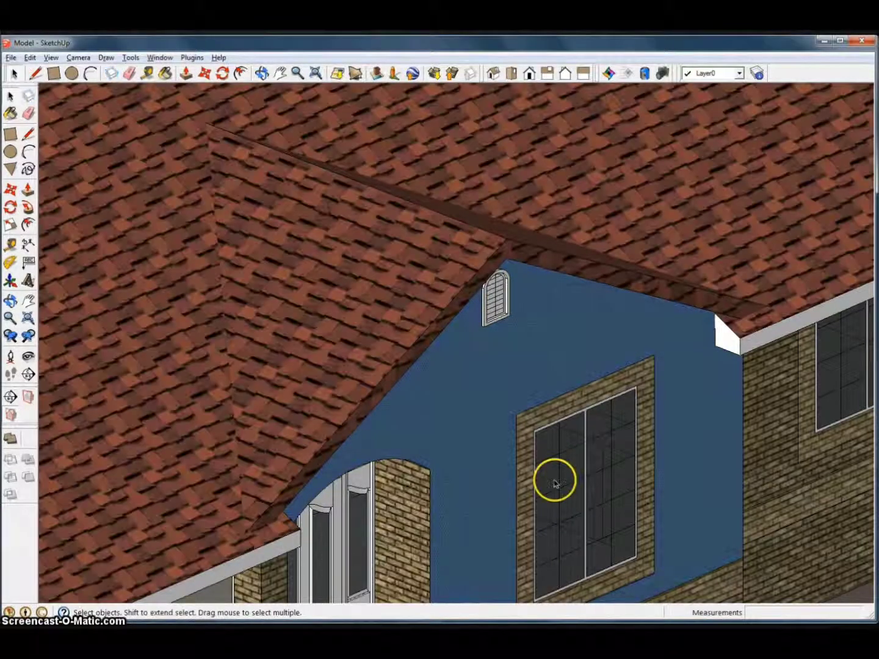
{"action": "right_click", "coordinate": [525, 387]}
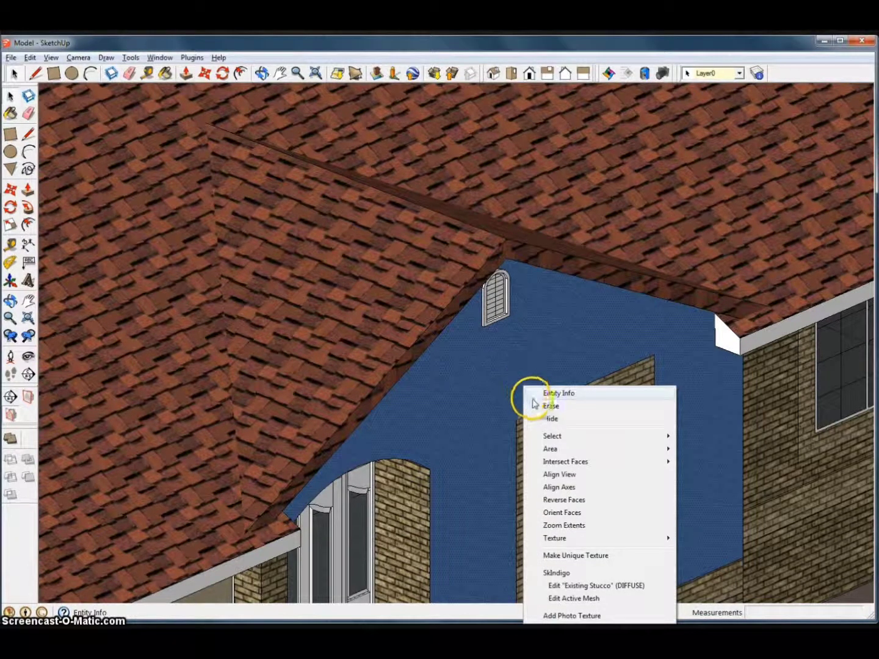
{"action": "left_click", "coordinate": [572, 357]}
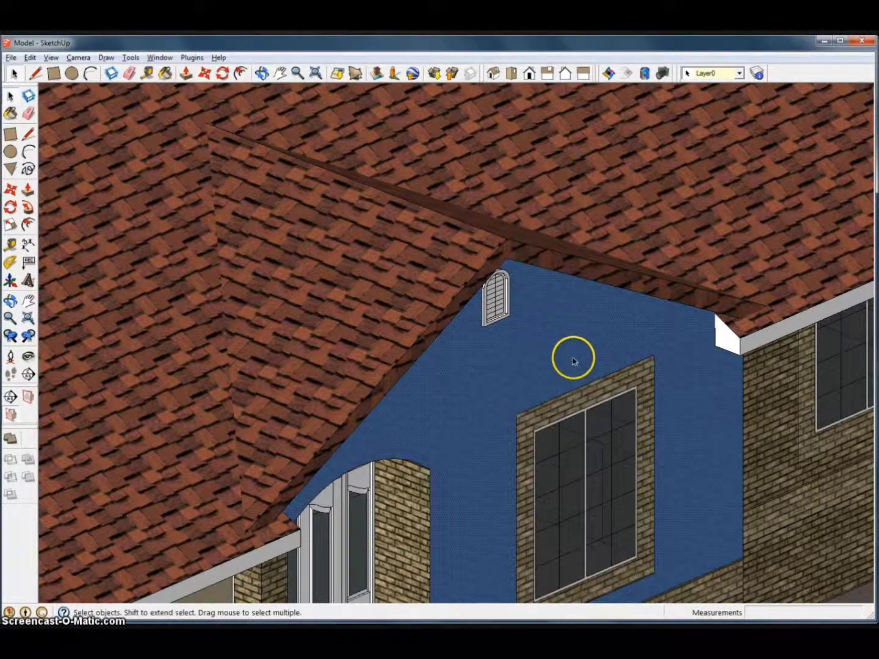
- Open the model's Existing Stucco material for editing and switch its color picker to Color Wheel
{"action": "left_click", "coordinate": [160, 57]}
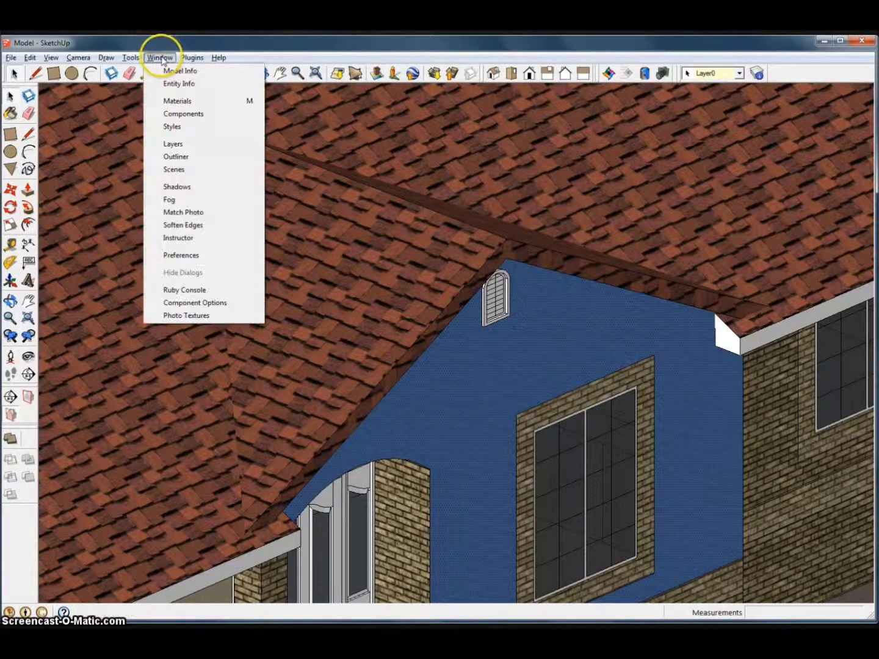
{"action": "left_click", "coordinate": [173, 100]}
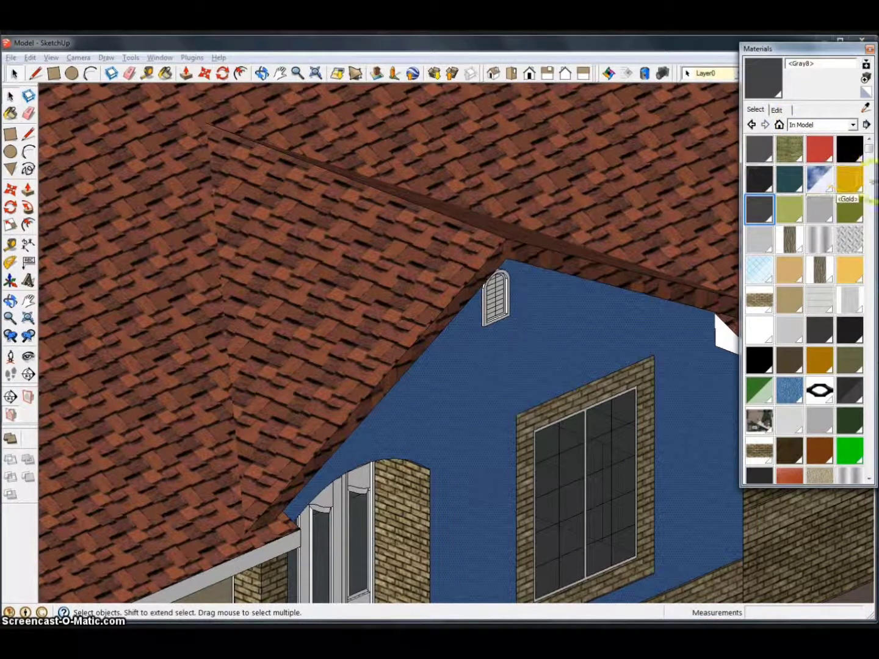
{"action": "left_click_drag", "start_coordinate": [869, 151], "coordinate": [870, 190]}
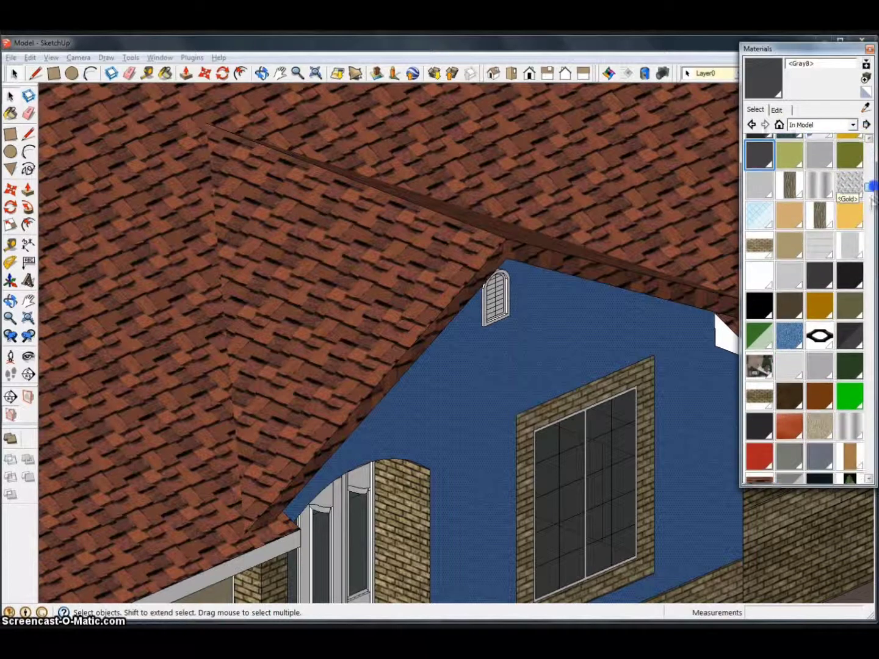
{"action": "left_click", "coordinate": [789, 342]}
{"action": "left_click", "coordinate": [776, 110]}
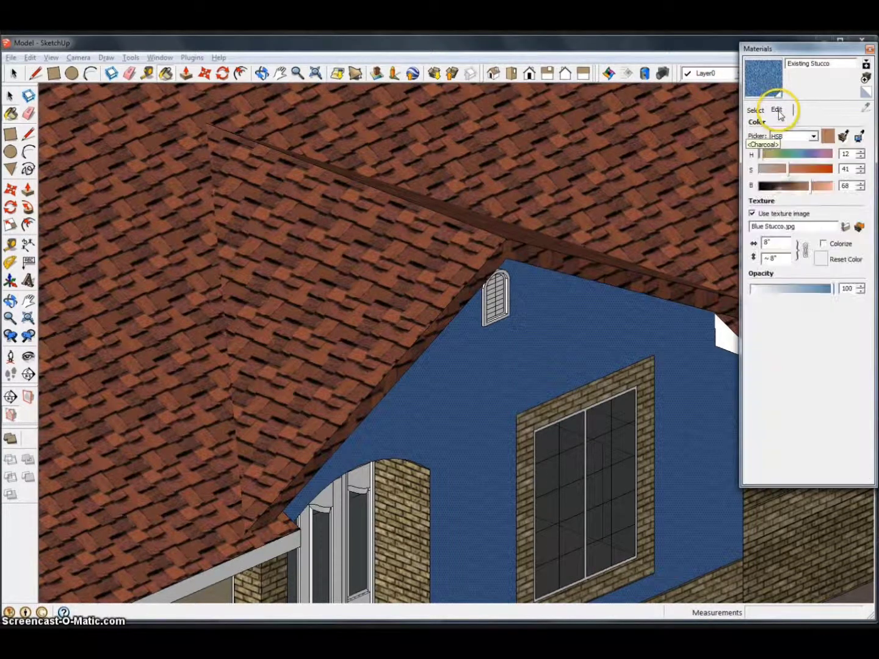
{"action": "left_click", "coordinate": [793, 136]}
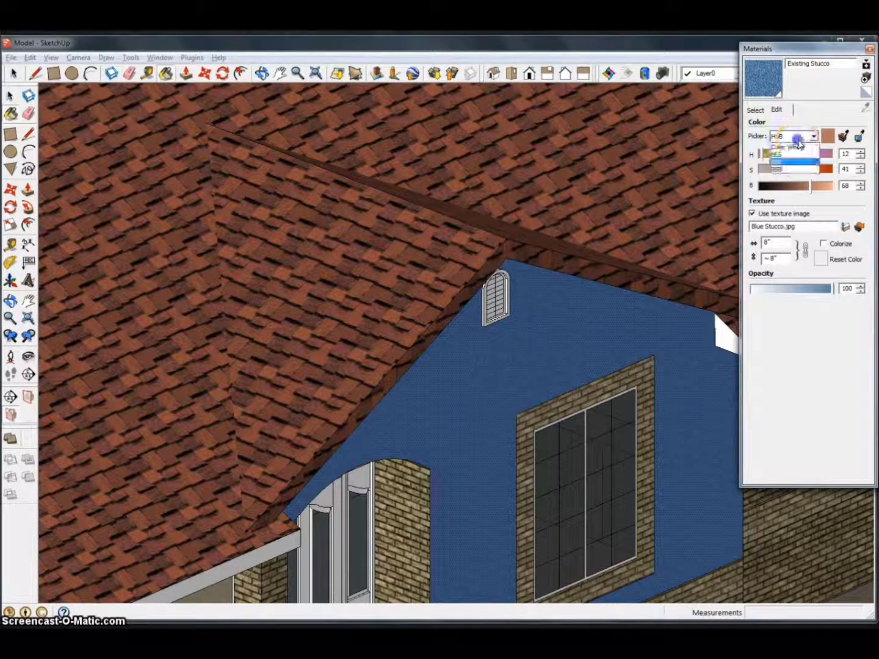
{"action": "left_click", "coordinate": [790, 146]}
- Lower the Existing Stucco material's opacity to 55 and inspect the effect on the gable wall
{"action": "left_click", "coordinate": [804, 292]}
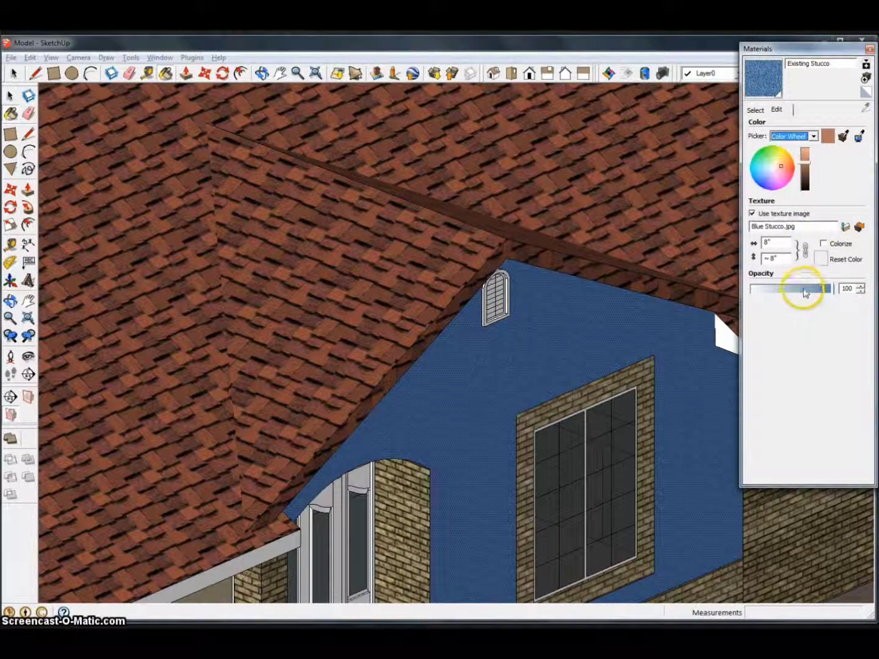
{"action": "left_click_drag", "start_coordinate": [796, 295], "coordinate": [800, 292]}
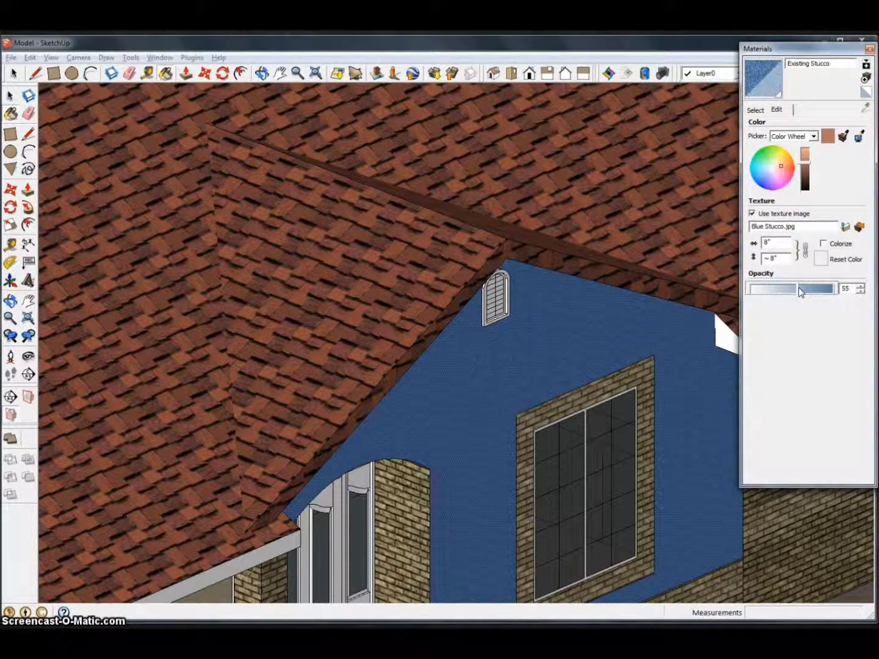
{"action": "middle_click_drag", "start_coordinate": [690, 372], "coordinate": [634, 349]}
{"action": "middle_click_drag", "start_coordinate": [478, 327], "coordinate": [526, 345]}
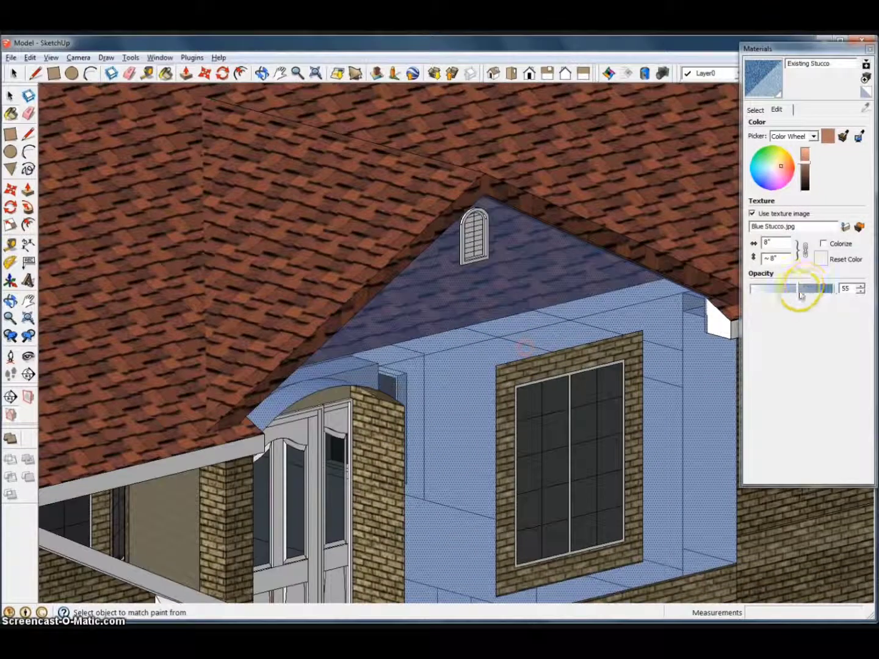
- Restore the Existing Stucco material's opacity to 100, keeping the material open for editing
{"action": "left_click_drag", "start_coordinate": [799, 292], "coordinate": [813, 290]}
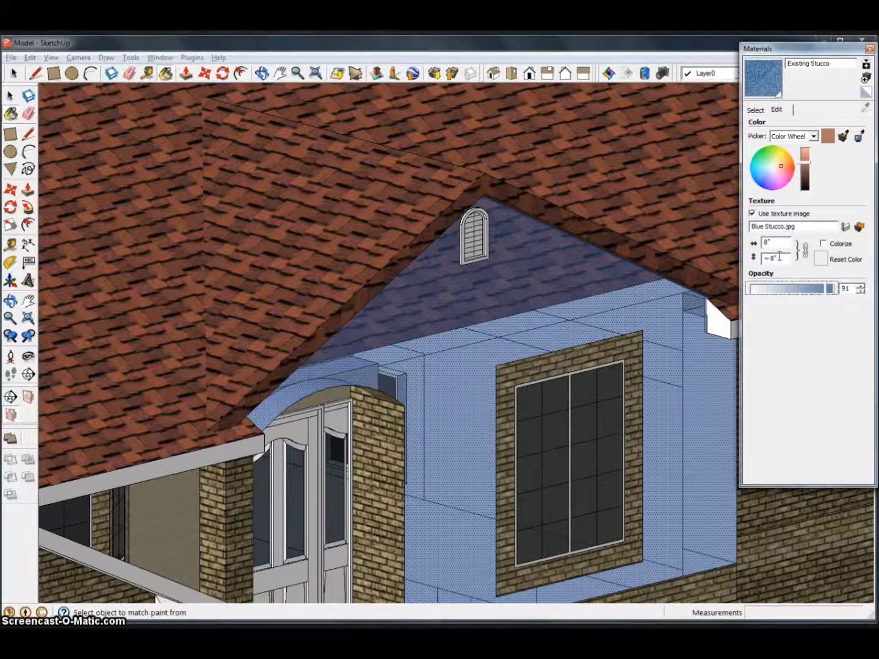
{"action": "left_click", "coordinate": [825, 289]}
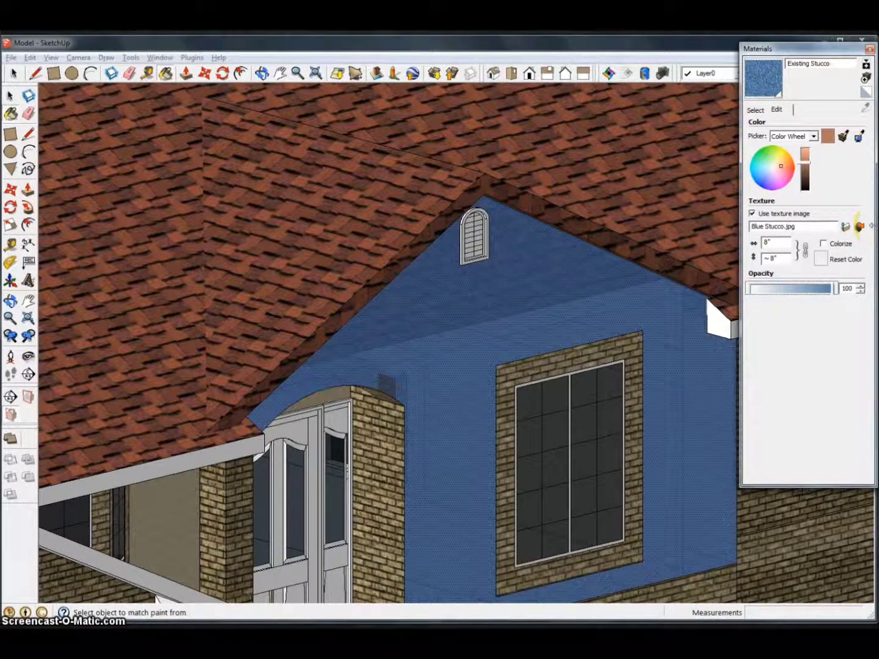
{"action": "left_click", "coordinate": [756, 111]}
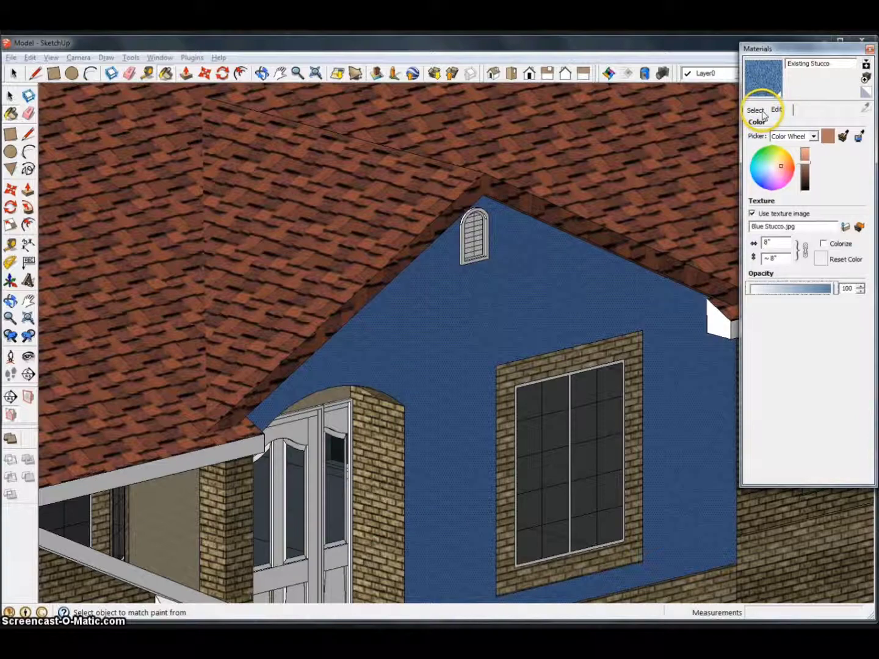
{"action": "left_click", "coordinate": [776, 110]}
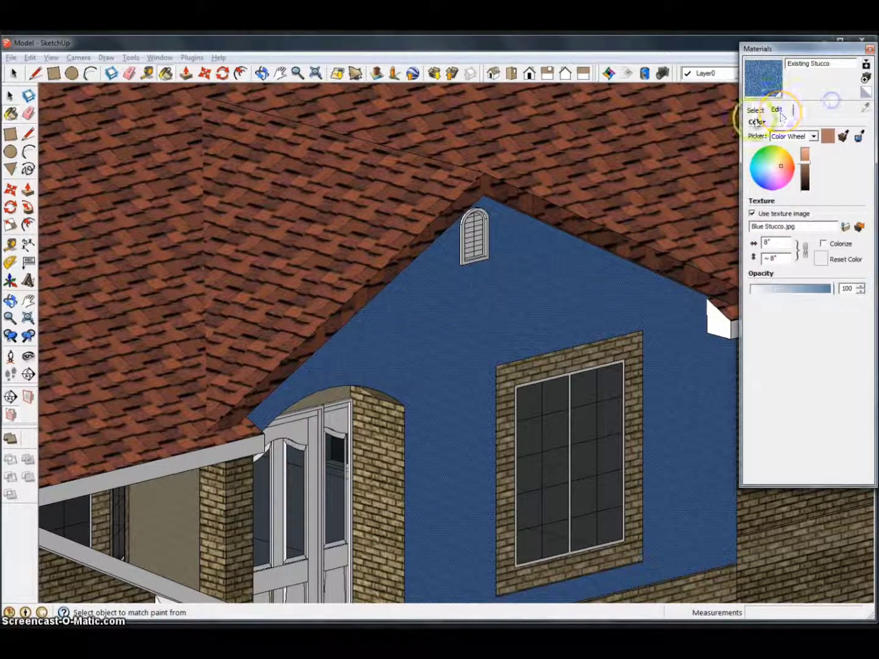